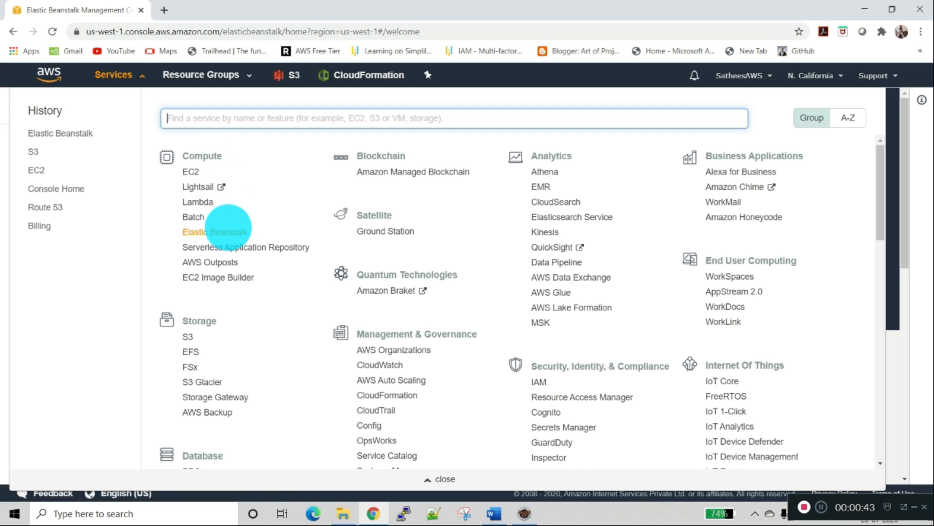
Step: Open the Elastic Beanstalk service and read its overview page, covering pricing, how it works, and benefits and features
{"action": "left_click", "coordinate": [228, 233]}
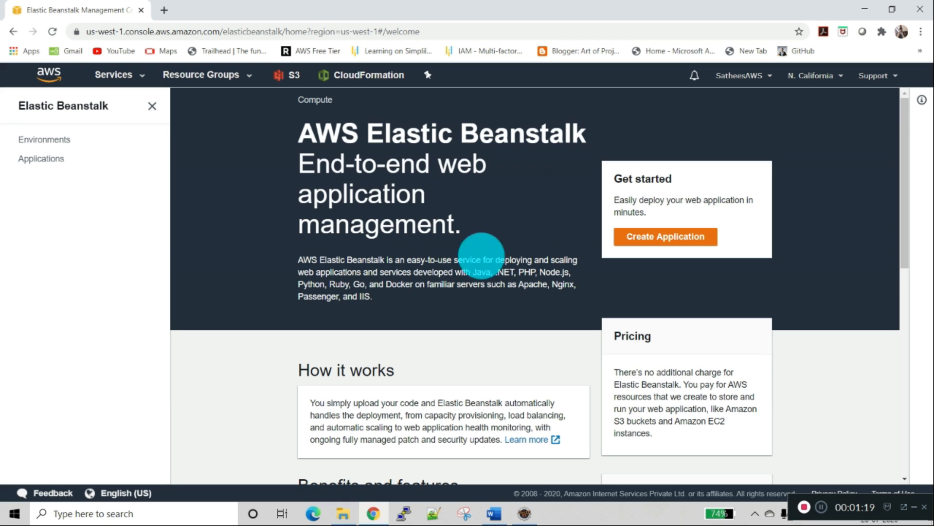
{"action": "scroll", "coordinate": [586, 222], "scroll_direction": "down", "scroll_amount": 3}
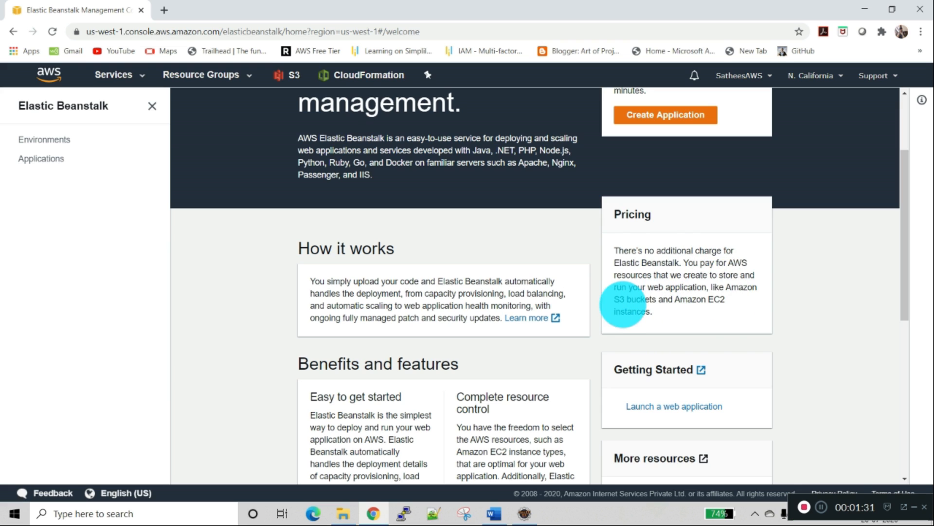
{"action": "left_click_drag", "start_coordinate": [615, 299], "coordinate": [711, 309]}
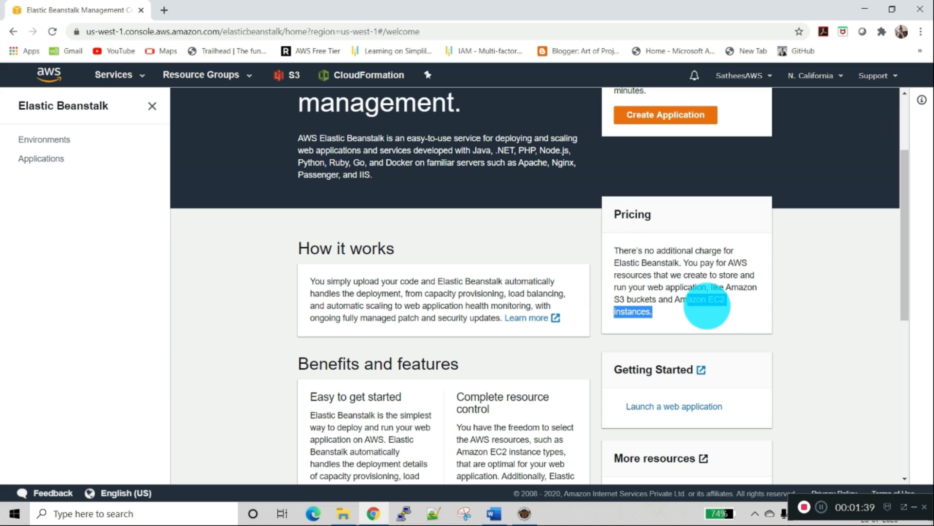
{"action": "left_click", "coordinate": [342, 249]}
{"action": "scroll", "coordinate": [334, 292], "scroll_direction": "down", "scroll_amount": 1}
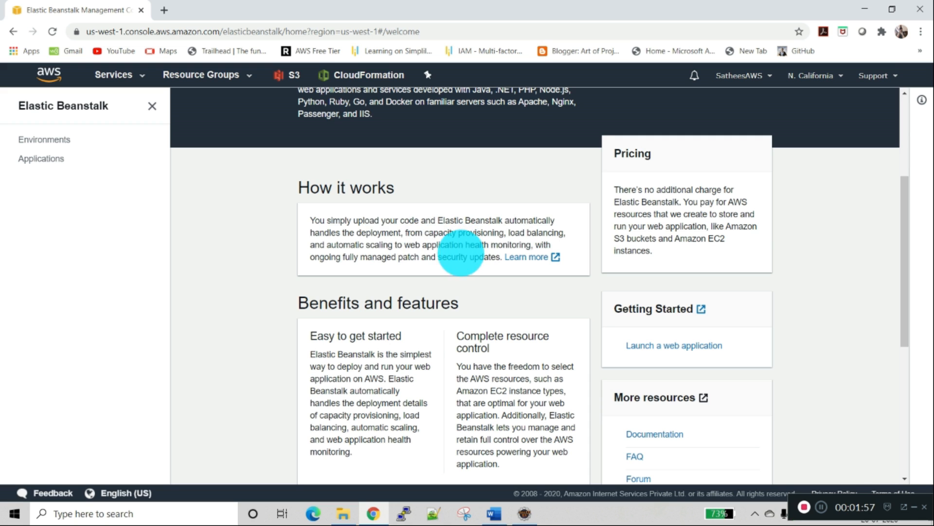
{"action": "scroll", "coordinate": [460, 247], "scroll_direction": "down", "scroll_amount": 1}
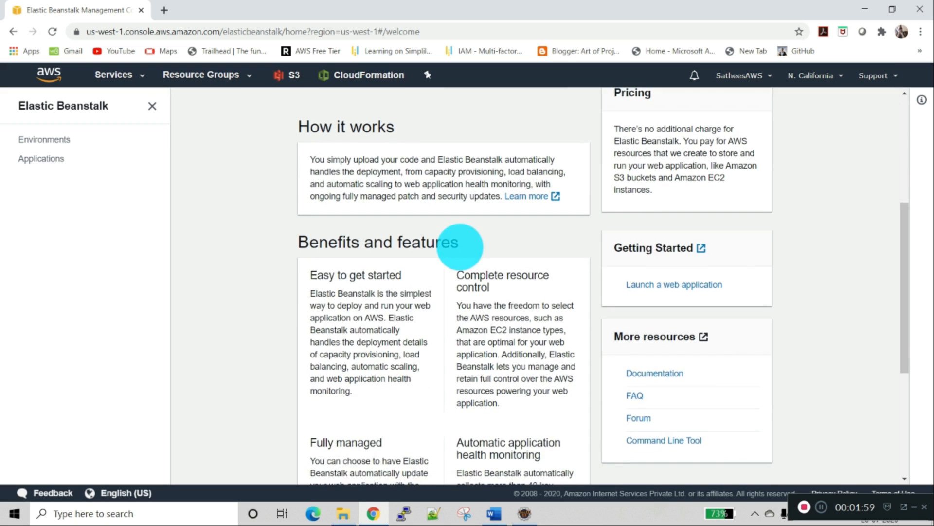
{"action": "scroll", "coordinate": [460, 247], "scroll_direction": "down", "scroll_amount": 1}
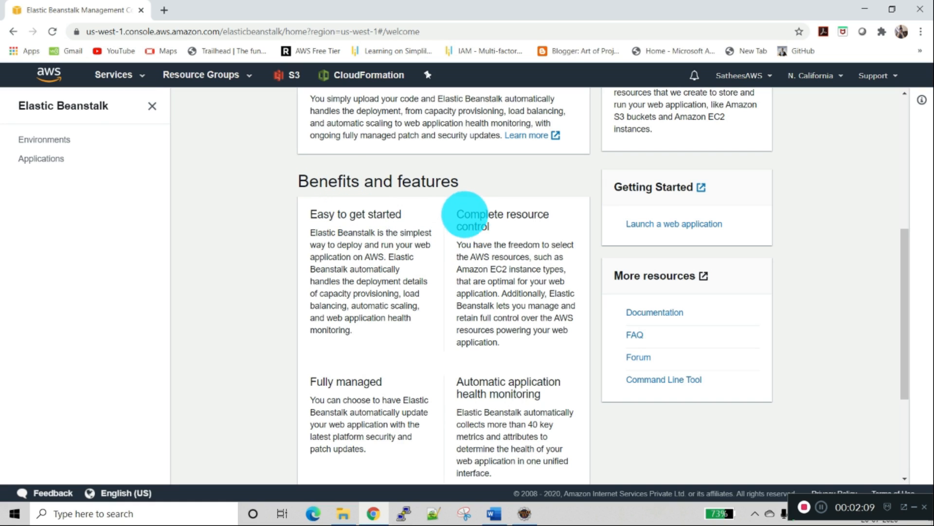
{"action": "scroll", "coordinate": [467, 234], "scroll_direction": "down", "scroll_amount": 1}
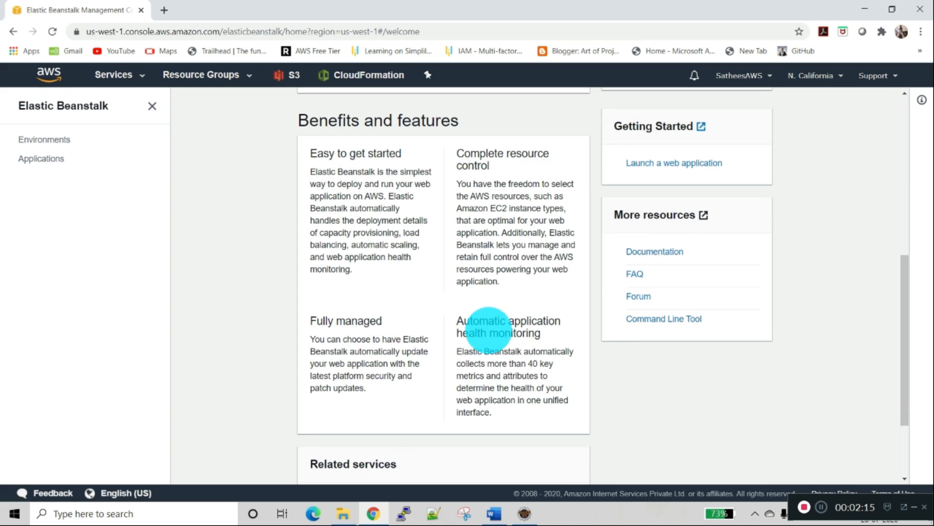
{"action": "scroll", "coordinate": [493, 337], "scroll_direction": "down", "scroll_amount": 1}
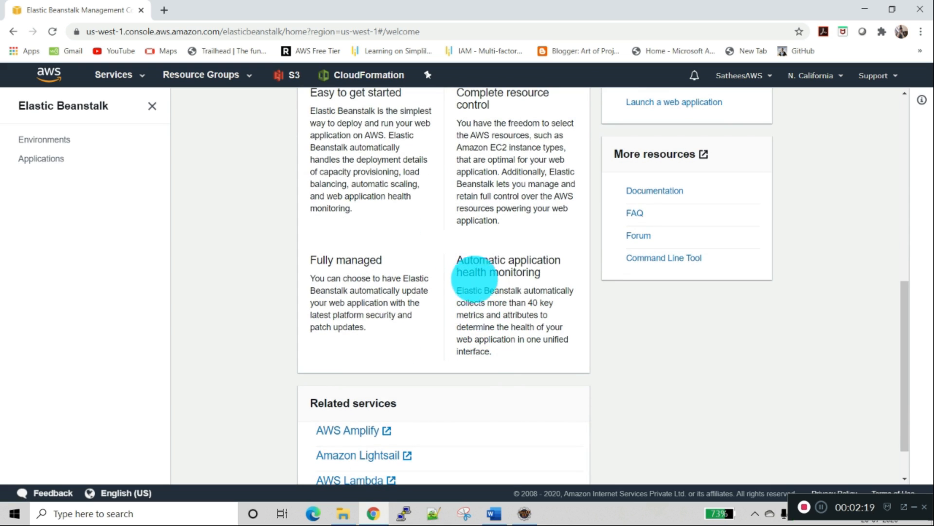
{"action": "scroll", "coordinate": [475, 278], "scroll_direction": "up", "scroll_amount": 5}
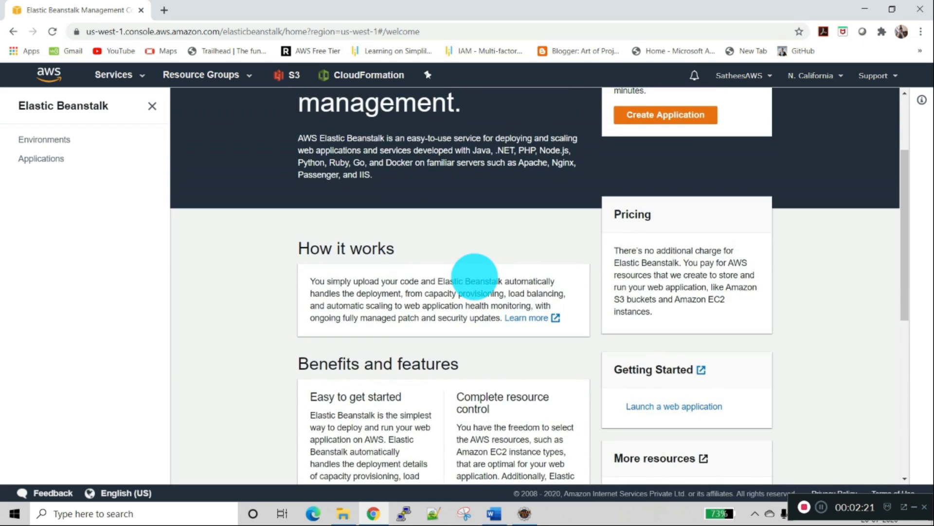
{"action": "scroll", "coordinate": [474, 276], "scroll_direction": "up", "scroll_amount": 1}
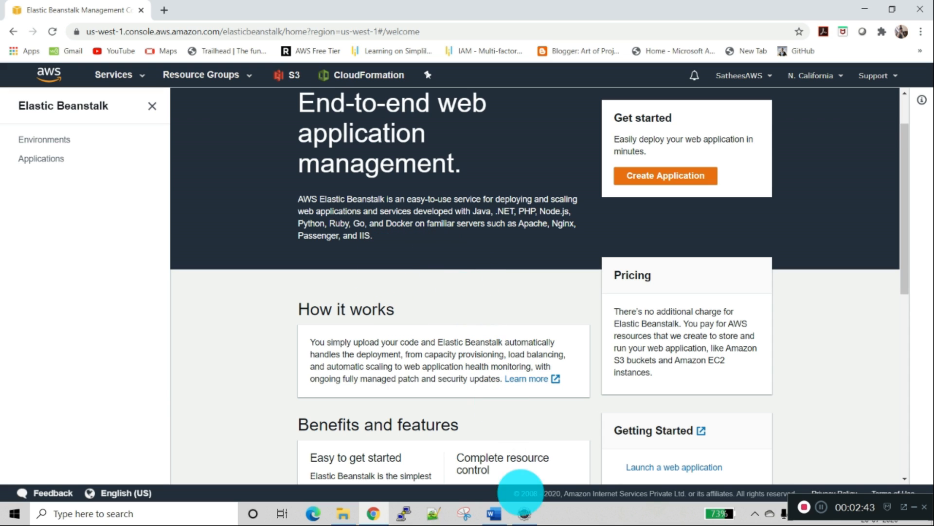
Step: Switch to Eclipse IDE and look through the project types offered for creating a new project
{"action": "left_click", "coordinate": [524, 512]}
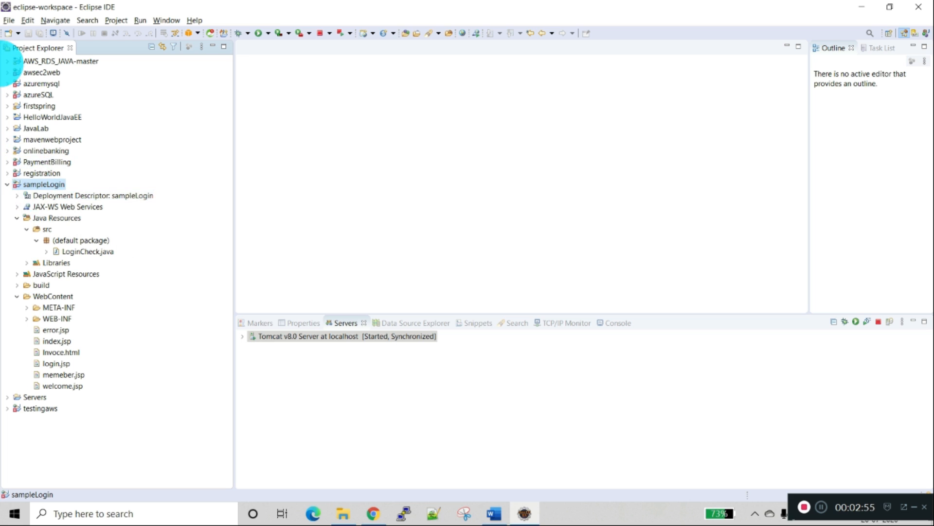
{"action": "left_click", "coordinate": [9, 20]}
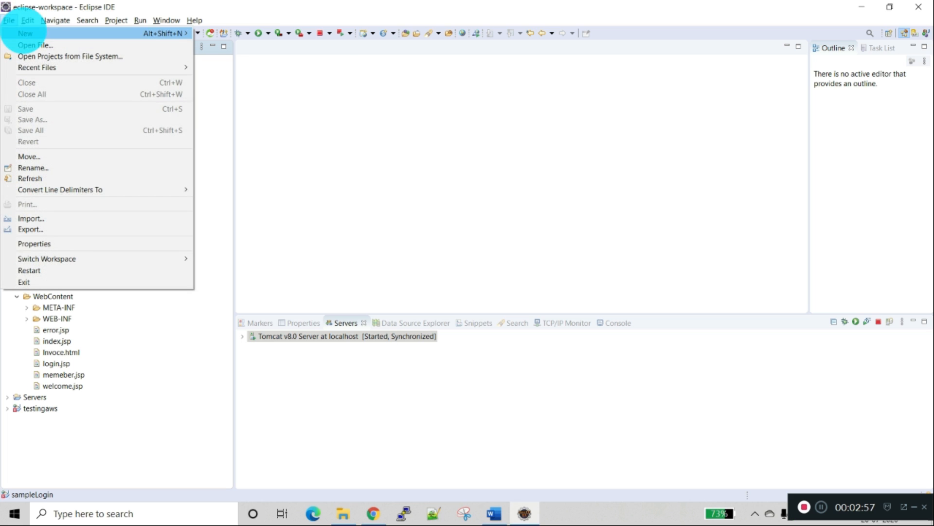
{"action": "mouse_move", "coordinate": [25, 33]}
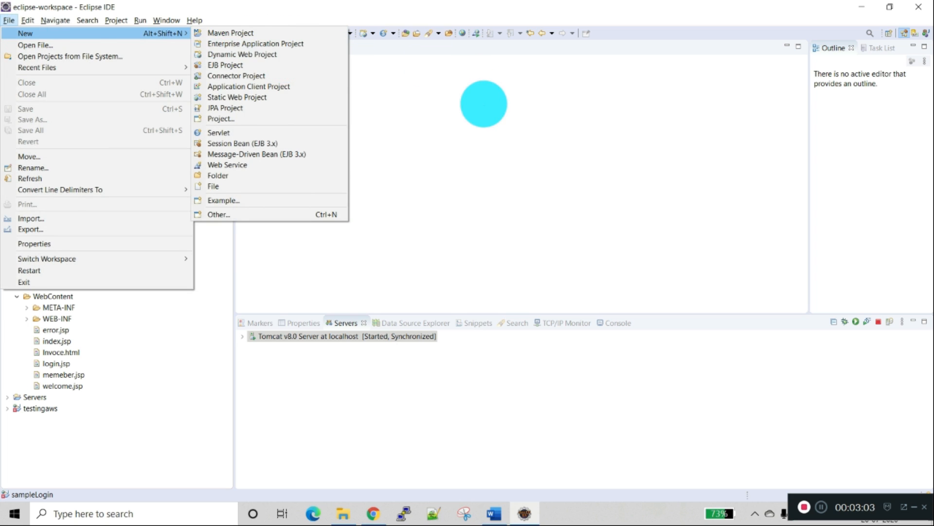
{"action": "left_click", "coordinate": [482, 102]}
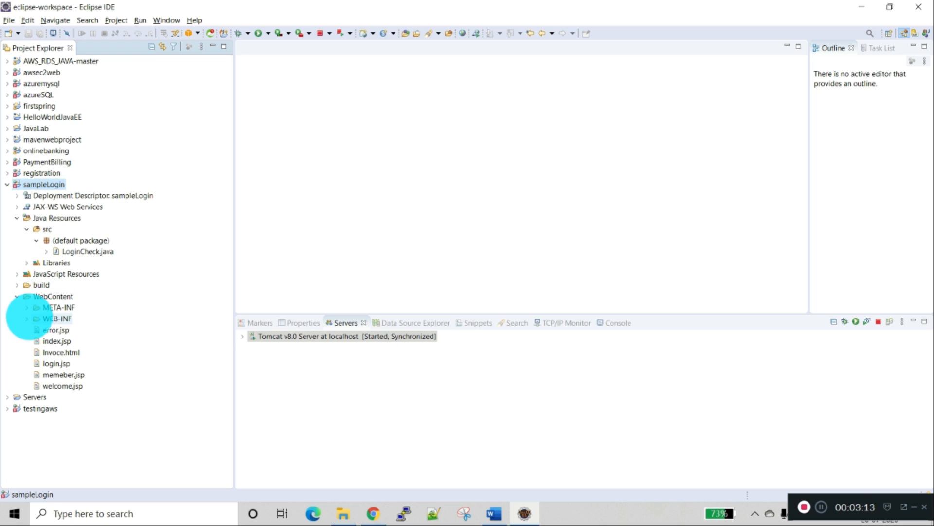
Step: Open index.jsp and login.jsp from sampleLogin's WebContent folder and examine the login form's input fields and its action
{"action": "left_click", "coordinate": [26, 307]}
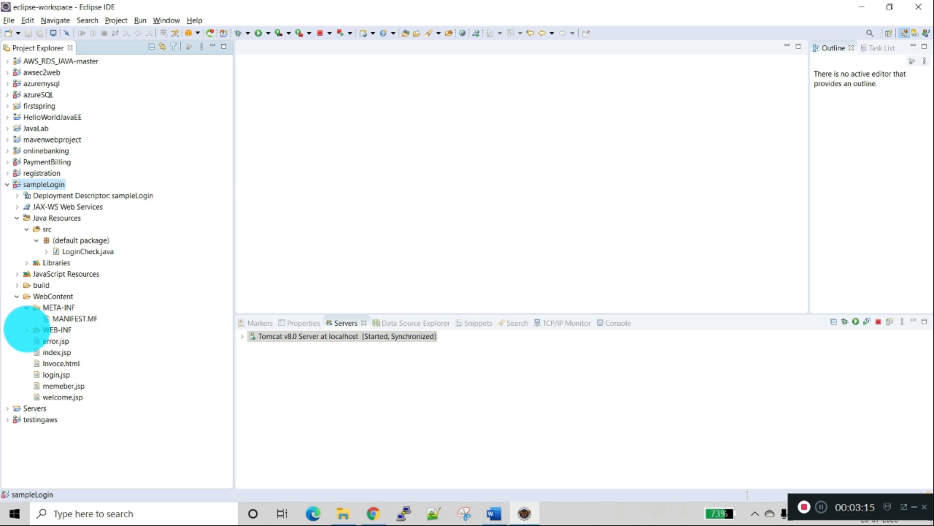
{"action": "left_click", "coordinate": [56, 352]}
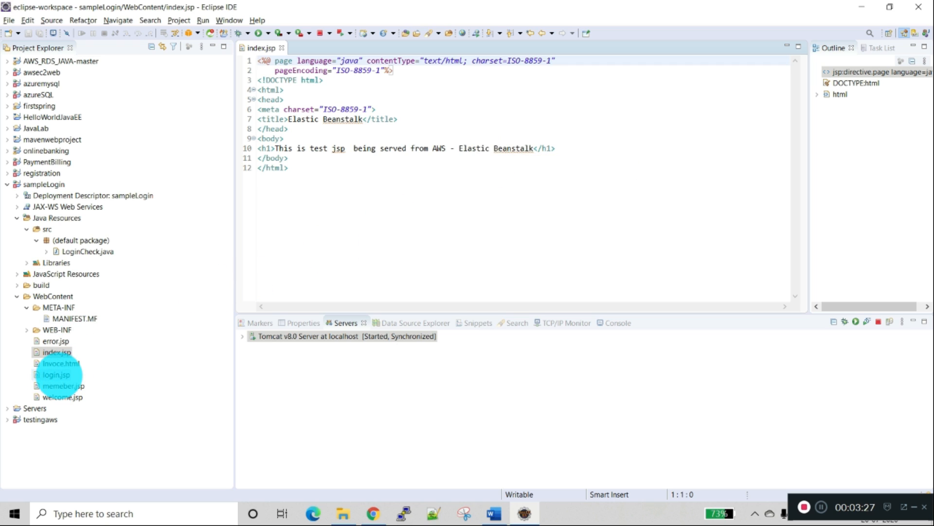
{"action": "double_click", "coordinate": [58, 375]}
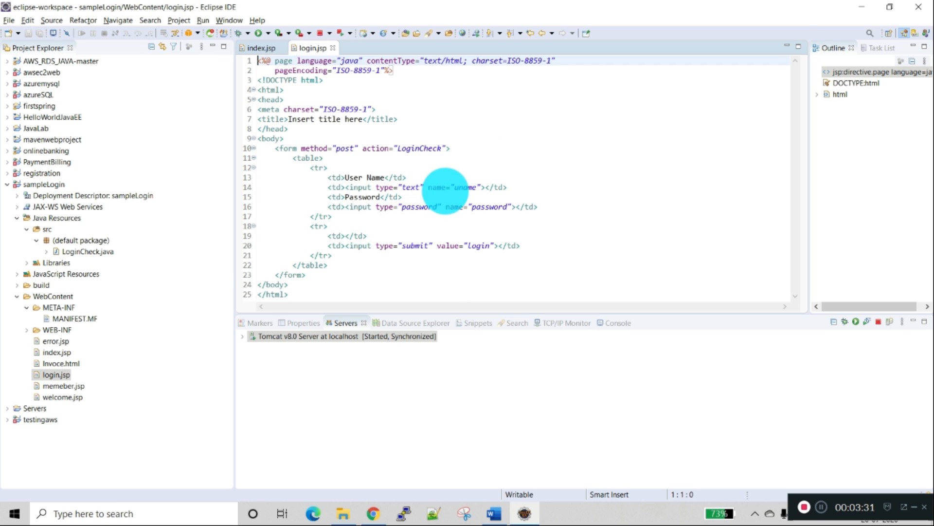
{"action": "left_click", "coordinate": [464, 187]}
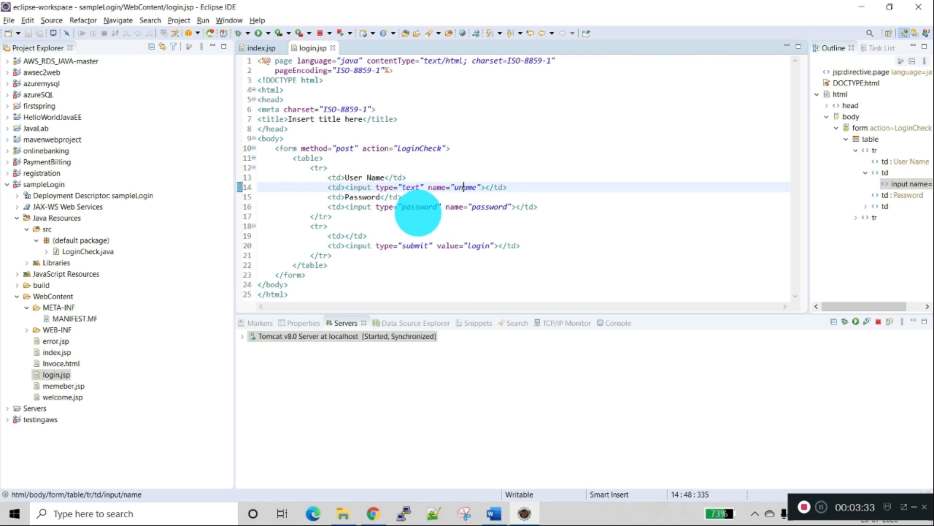
{"action": "left_click", "coordinate": [425, 207]}
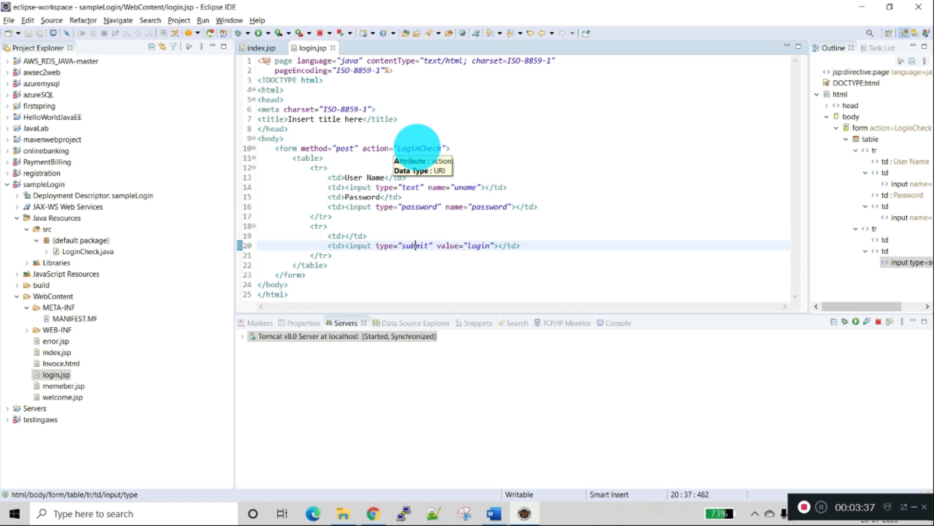
{"action": "double_click", "coordinate": [419, 148]}
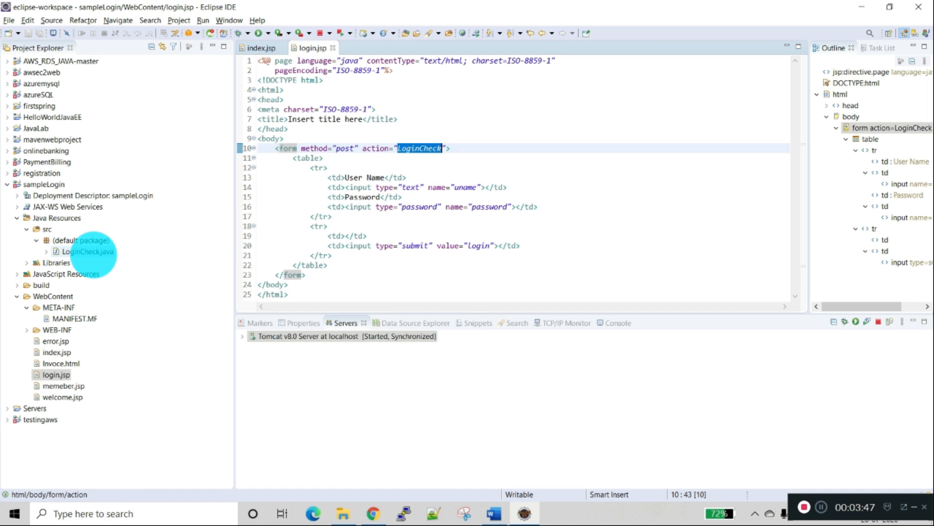
Step: Open LoginCheck.java from the default package and examine how doPost reads the parameters, checks the credentials and redirects to memeber.jsp or error.jsp
{"action": "double_click", "coordinate": [88, 251]}
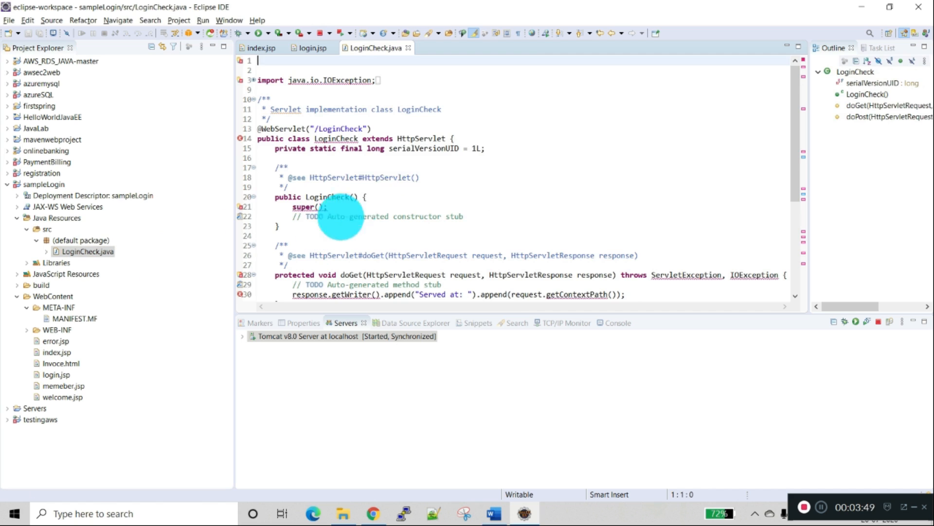
{"action": "scroll", "coordinate": [440, 150], "scroll_direction": "down", "scroll_amount": 1}
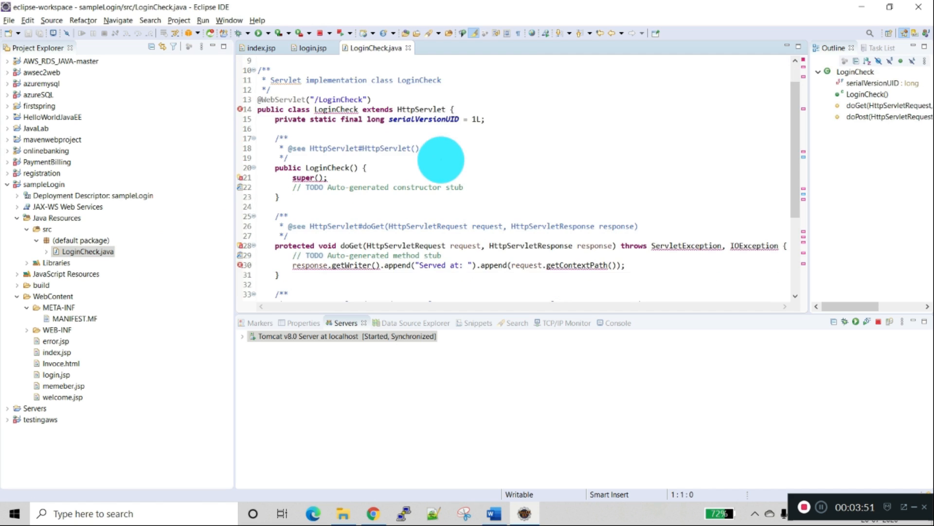
{"action": "scroll", "coordinate": [440, 159], "scroll_direction": "down", "scroll_amount": 3}
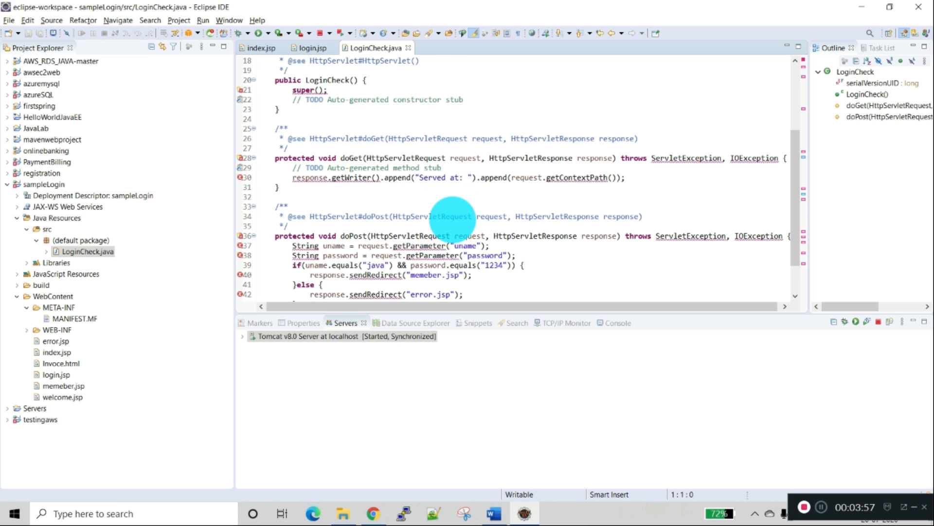
{"action": "scroll", "coordinate": [450, 215], "scroll_direction": "down", "scroll_amount": 2}
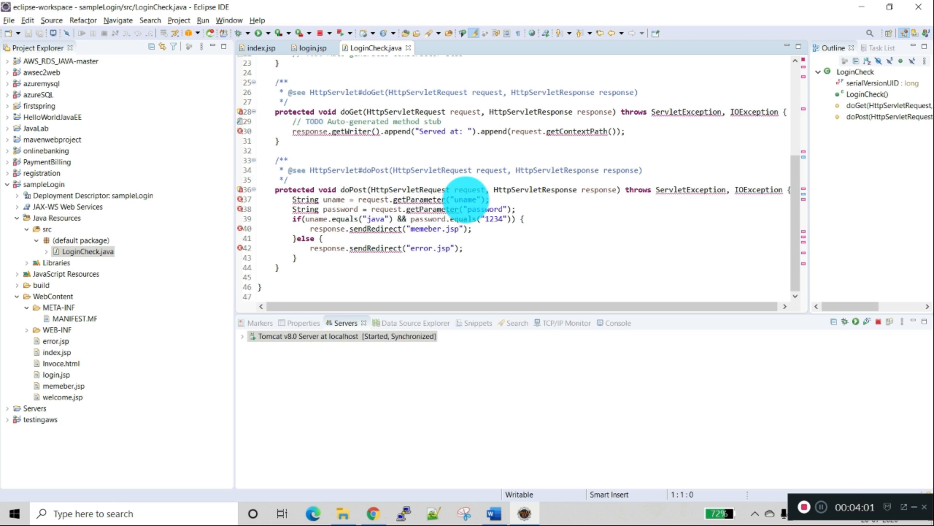
{"action": "double_click", "coordinate": [467, 200]}
{"action": "double_click", "coordinate": [487, 209]}
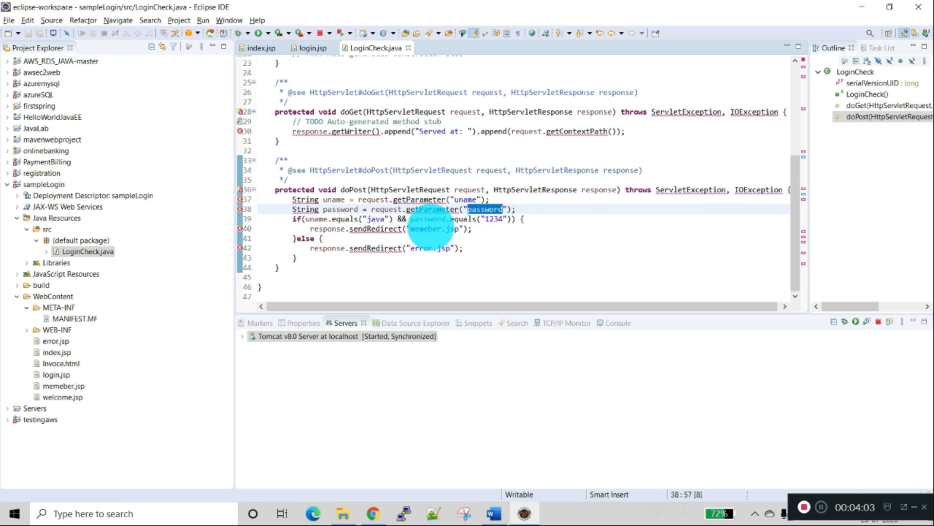
{"action": "left_click", "coordinate": [371, 219]}
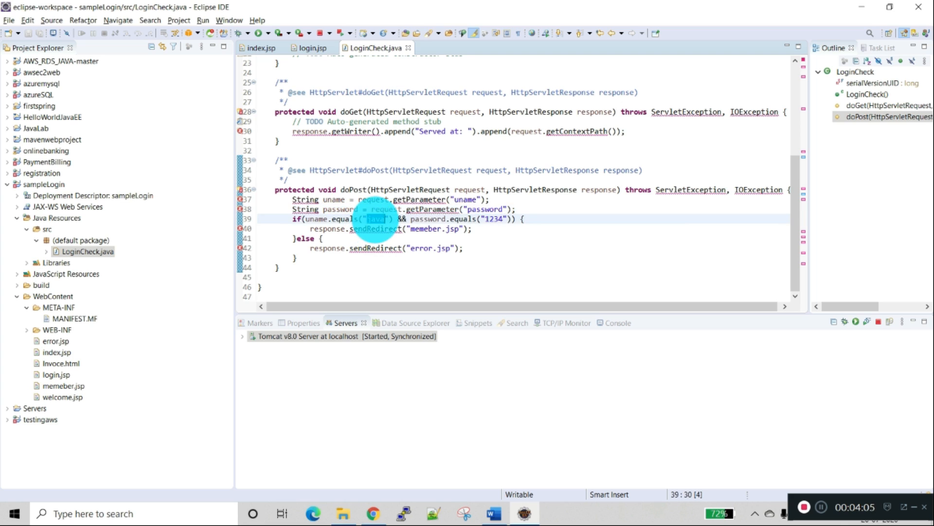
{"action": "double_click", "coordinate": [375, 220]}
{"action": "double_click", "coordinate": [494, 219]}
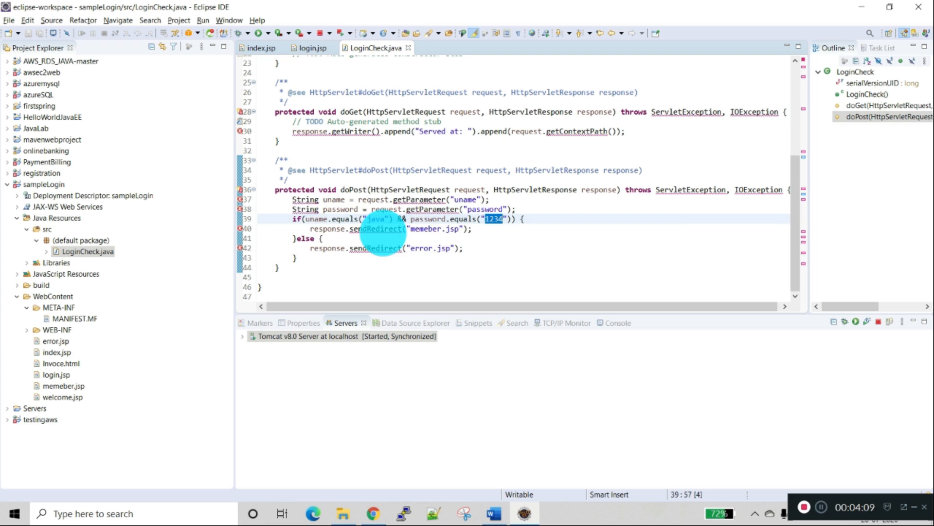
{"action": "left_click", "coordinate": [384, 229]}
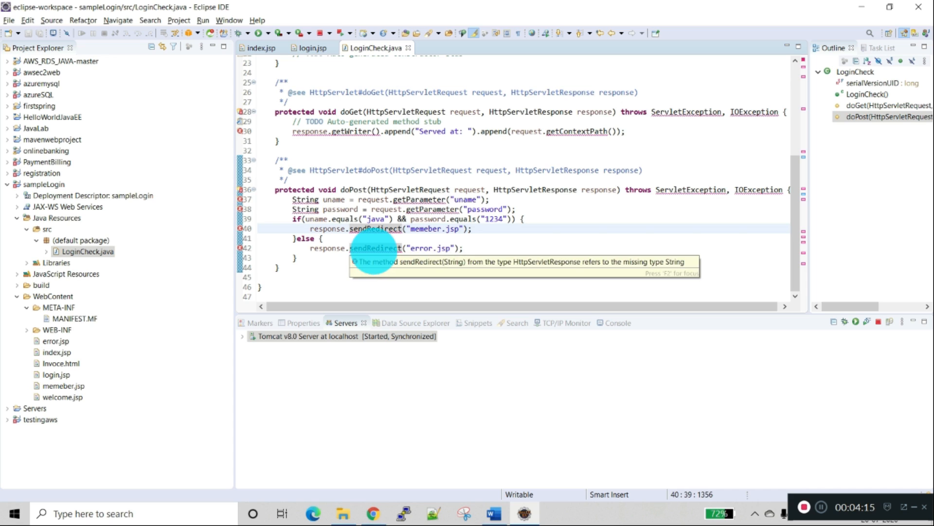
{"action": "left_click", "coordinate": [374, 249]}
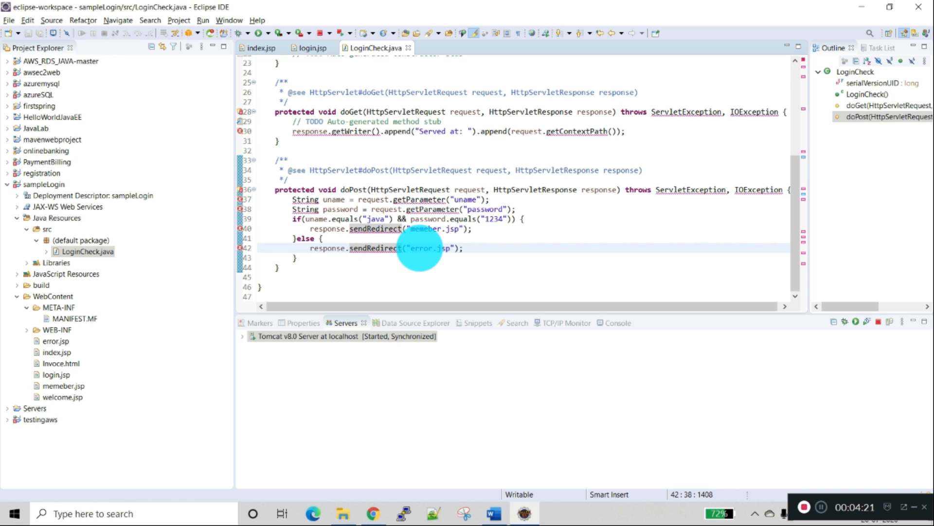
{"action": "mouse_move", "coordinate": [383, 227]}
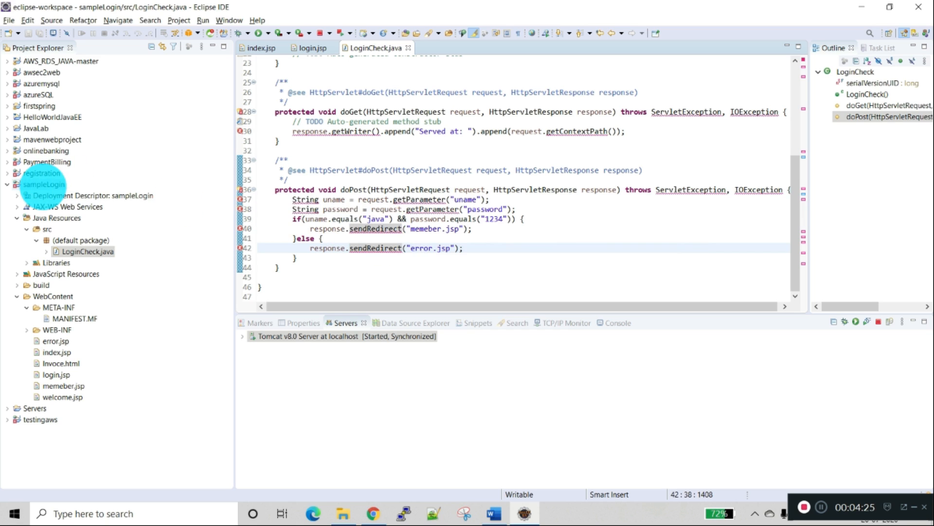
Step: Run the sampleLogin project on the existing Tomcat v8.0 Server at localhost
{"action": "left_click", "coordinate": [44, 184]}
{"action": "right_click", "coordinate": [44, 184]}
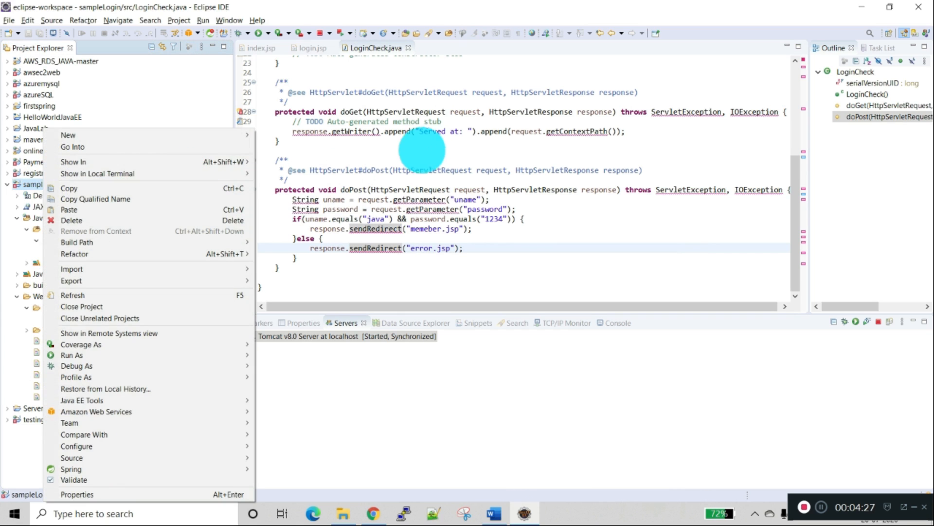
{"action": "left_click", "coordinate": [436, 146]}
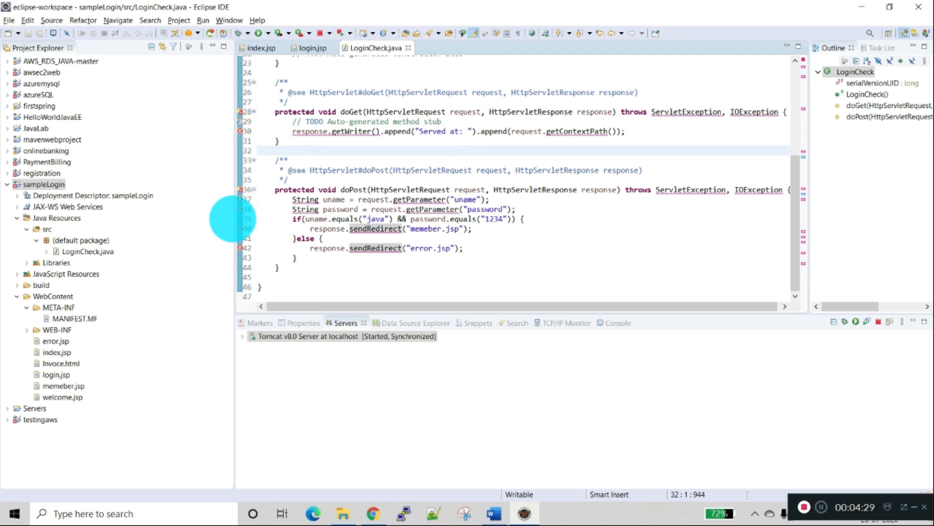
{"action": "right_click", "coordinate": [46, 184]}
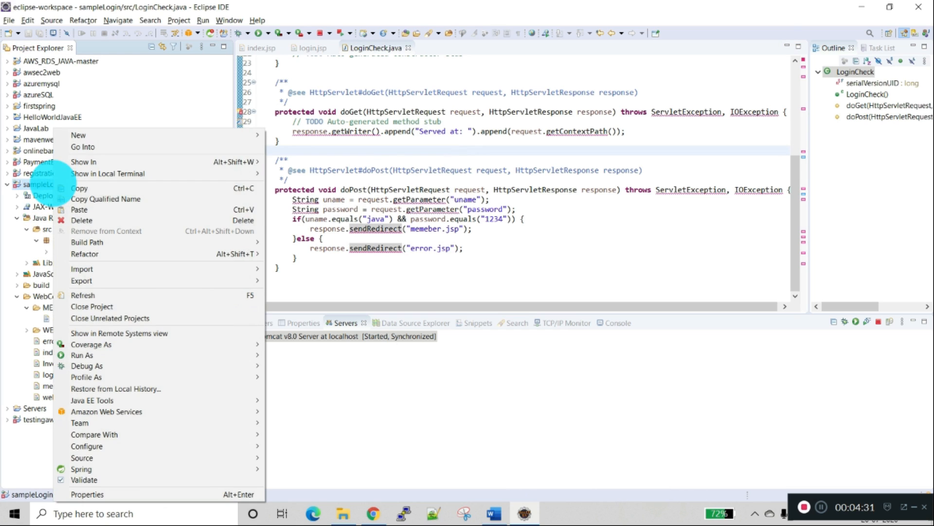
{"action": "mouse_move", "coordinate": [93, 355]}
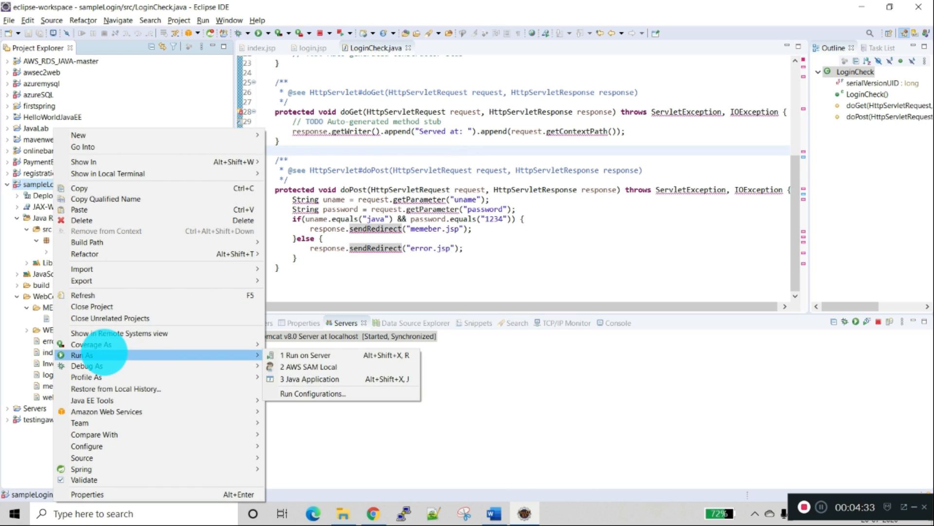
{"action": "left_click", "coordinate": [301, 356]}
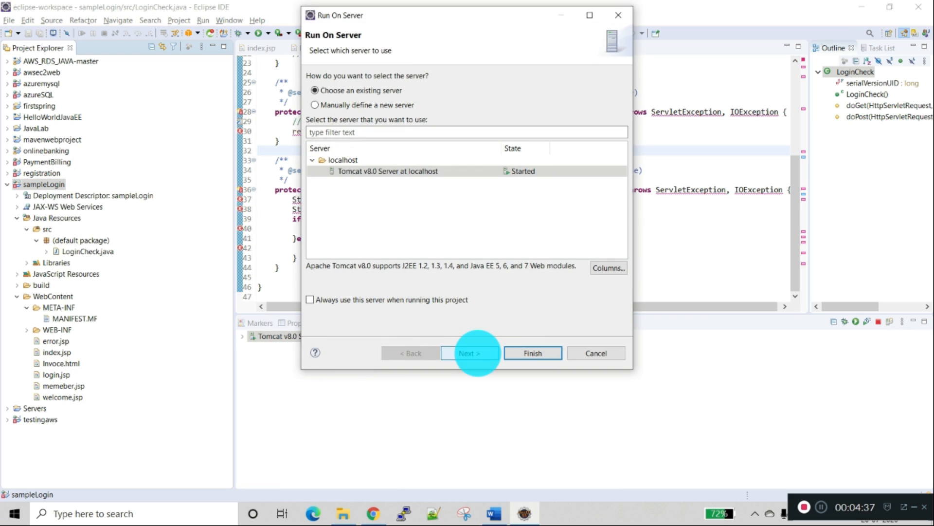
{"action": "left_click", "coordinate": [477, 353]}
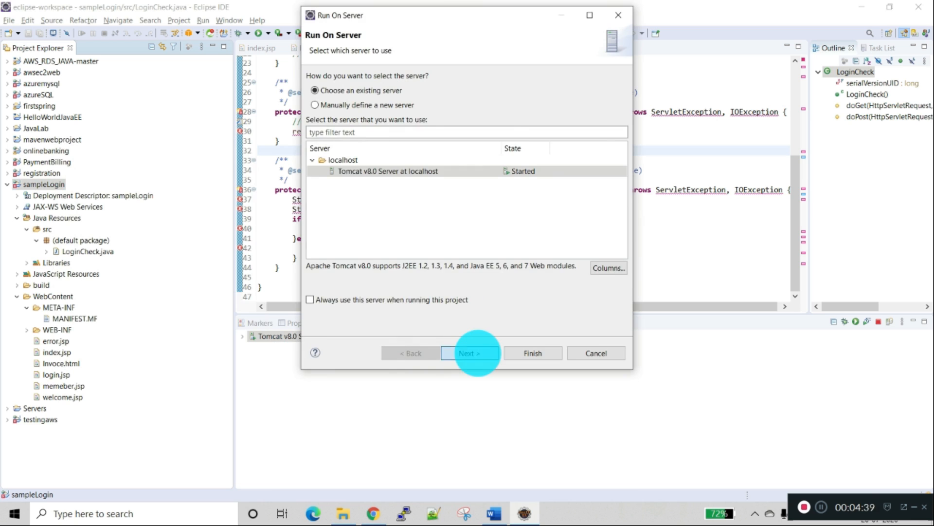
{"action": "left_click", "coordinate": [532, 353]}
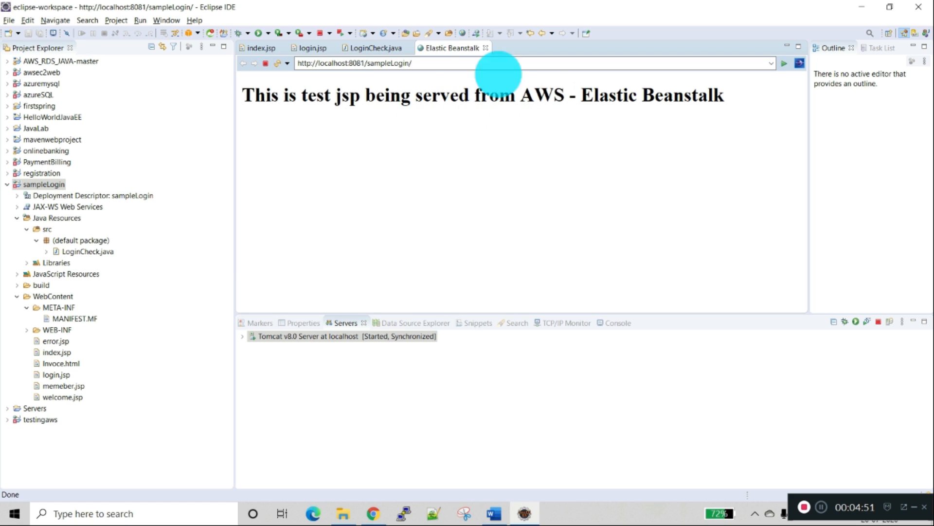
{"action": "left_click", "coordinate": [411, 63]}
{"action": "left_click", "coordinate": [441, 62]}
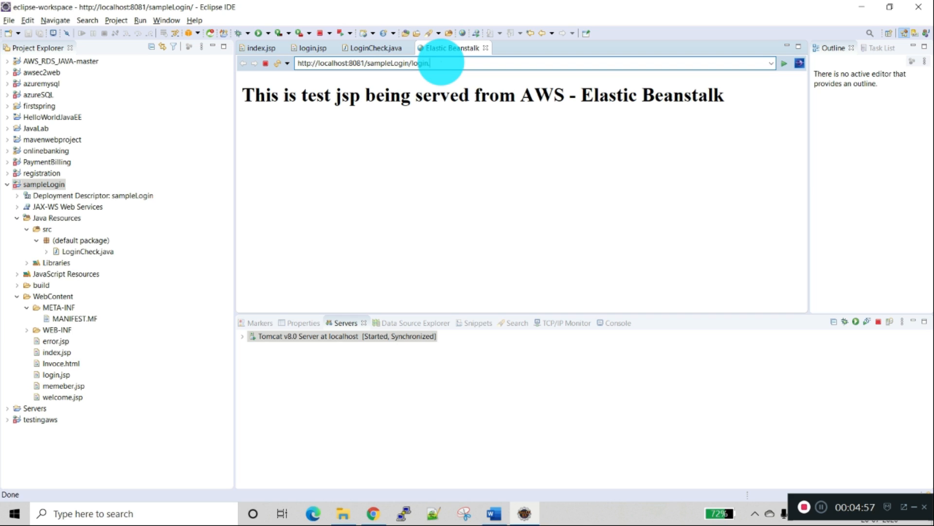
{"action": "type", "text": "login.jsp"}
{"action": "key", "text": "Return"}
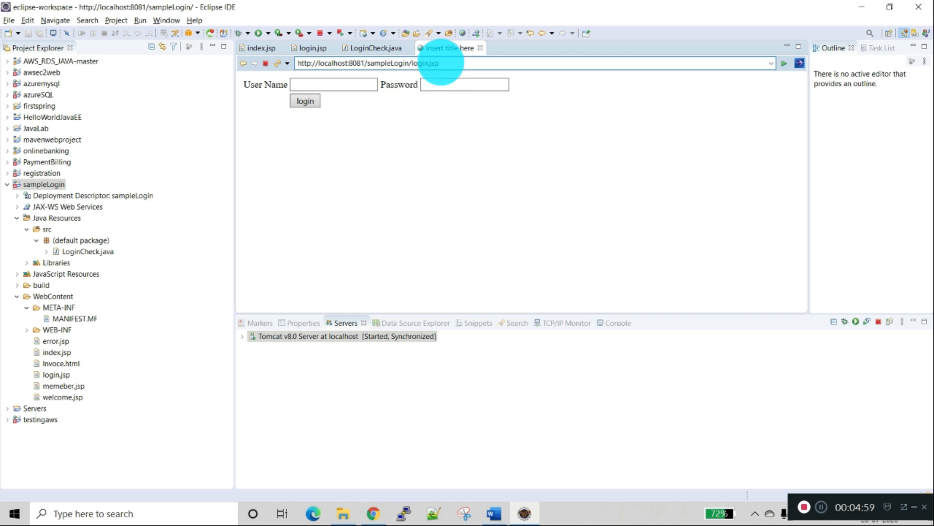
Step: Log in to the sample application with the user name java and the account password
{"action": "left_click", "coordinate": [370, 86]}
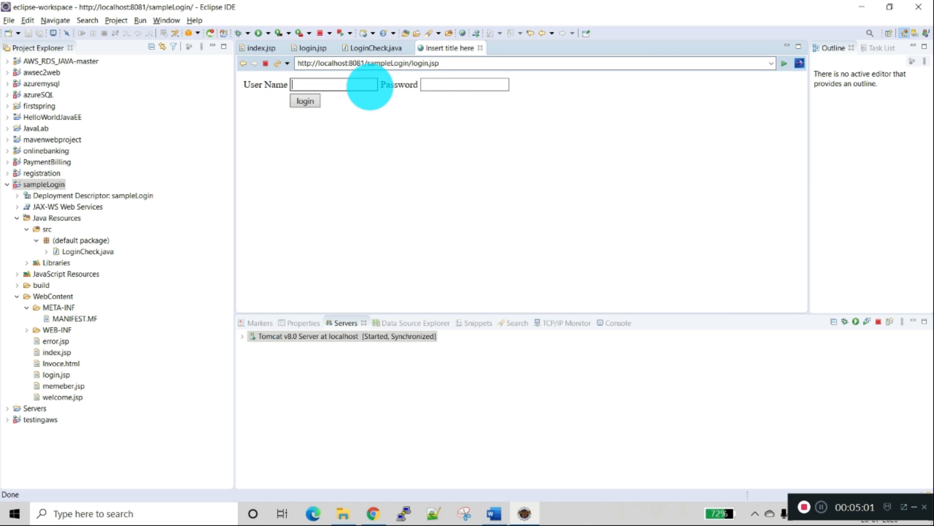
{"action": "key", "text": "Tab"}
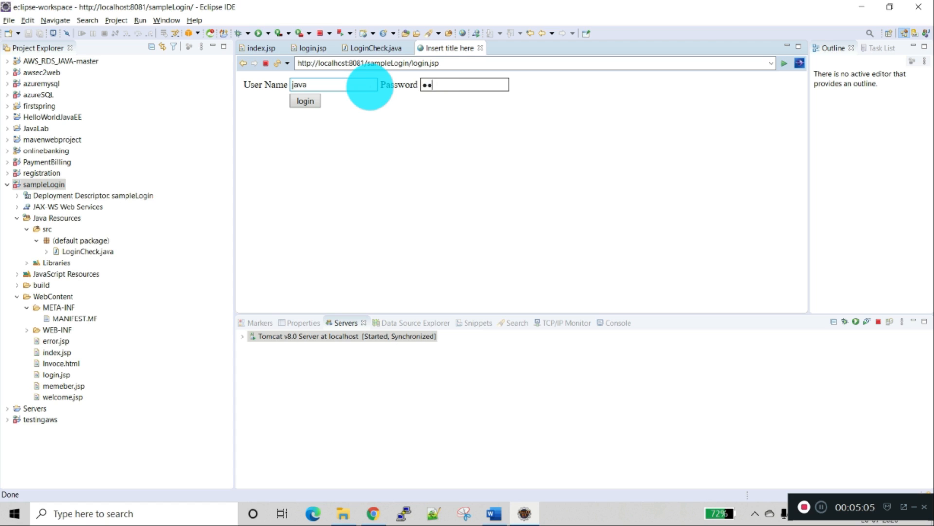
{"action": "left_click", "coordinate": [303, 100]}
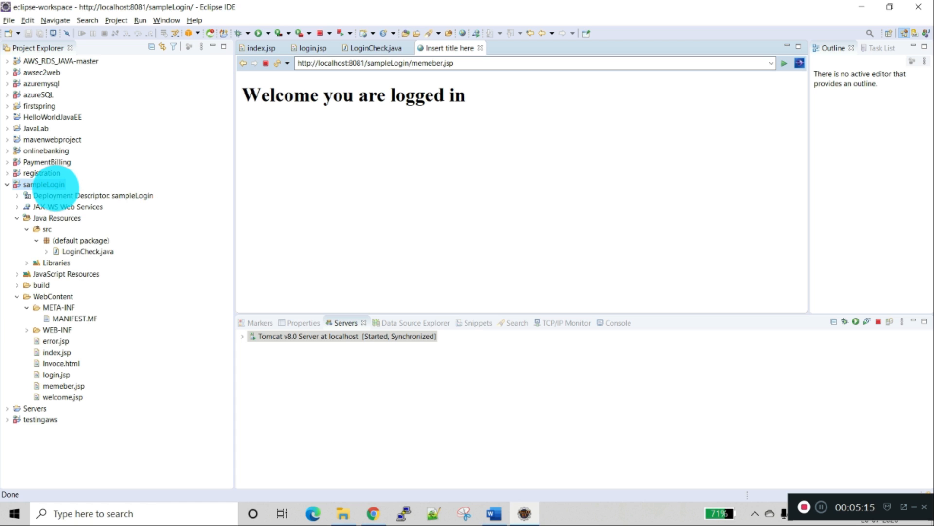
Step: Export the sampleLogin project as a WAR file to D:\test\sampleLogin.war, optimized for Apache Tomcat v8.0 and overwriting any existing file
{"action": "right_click", "coordinate": [54, 186]}
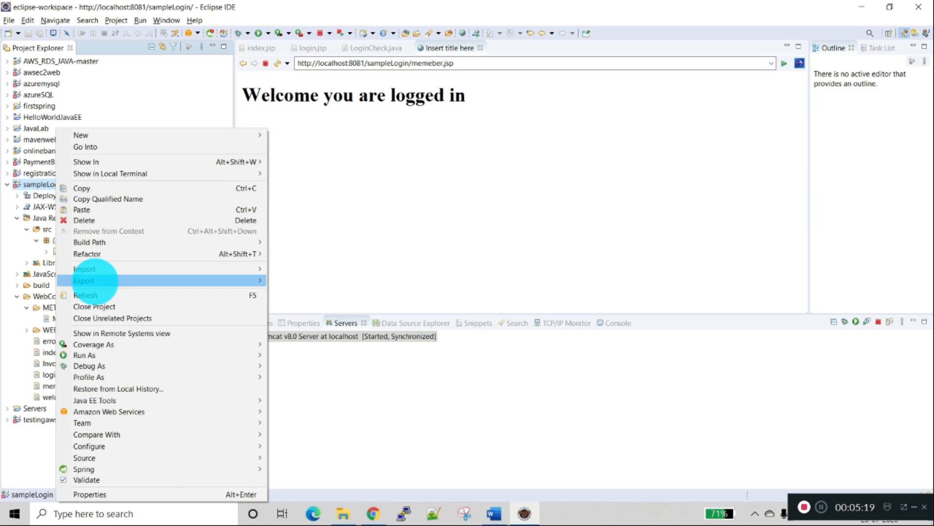
{"action": "mouse_move", "coordinate": [94, 281]}
{"action": "left_click", "coordinate": [297, 280]}
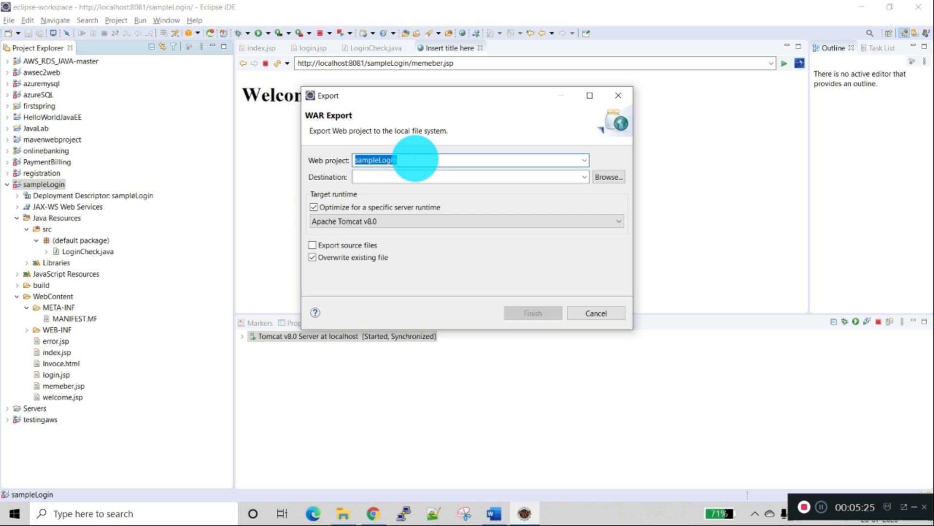
{"action": "left_click", "coordinate": [415, 159]}
{"action": "left_click", "coordinate": [414, 177]}
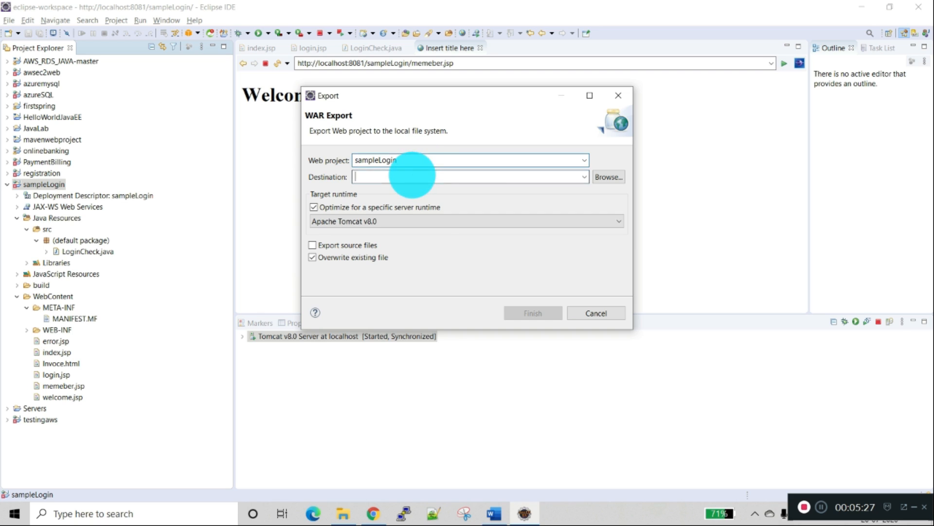
{"action": "left_click", "coordinate": [610, 178]}
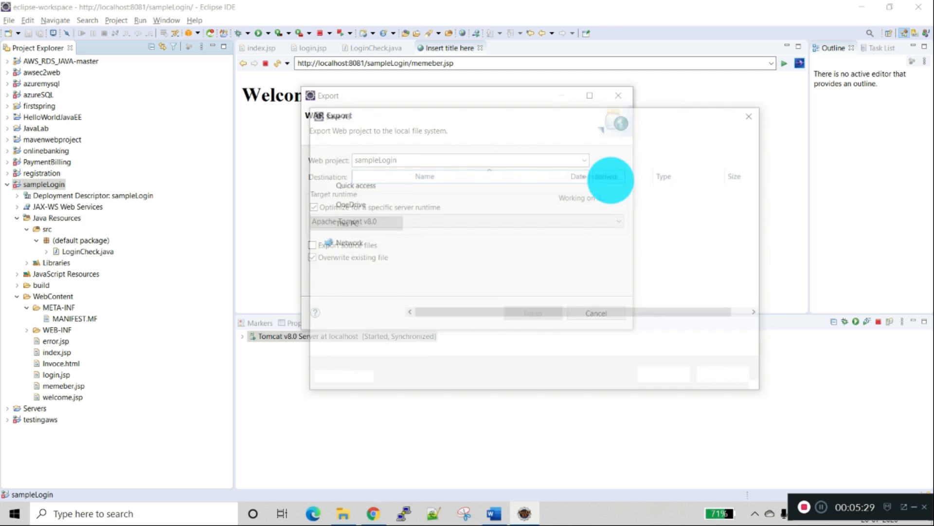
{"action": "left_click", "coordinate": [359, 311]}
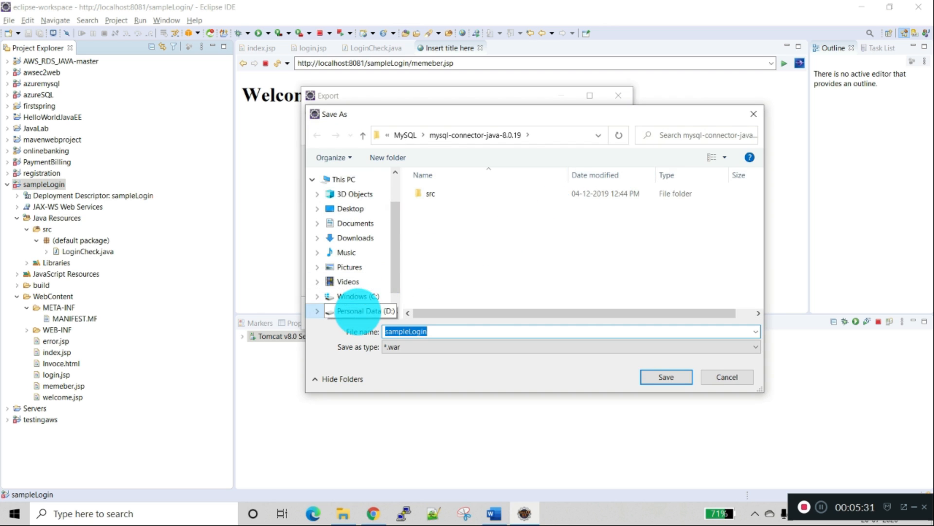
{"action": "left_click", "coordinate": [451, 233]}
{"action": "double_click", "coordinate": [451, 232]}
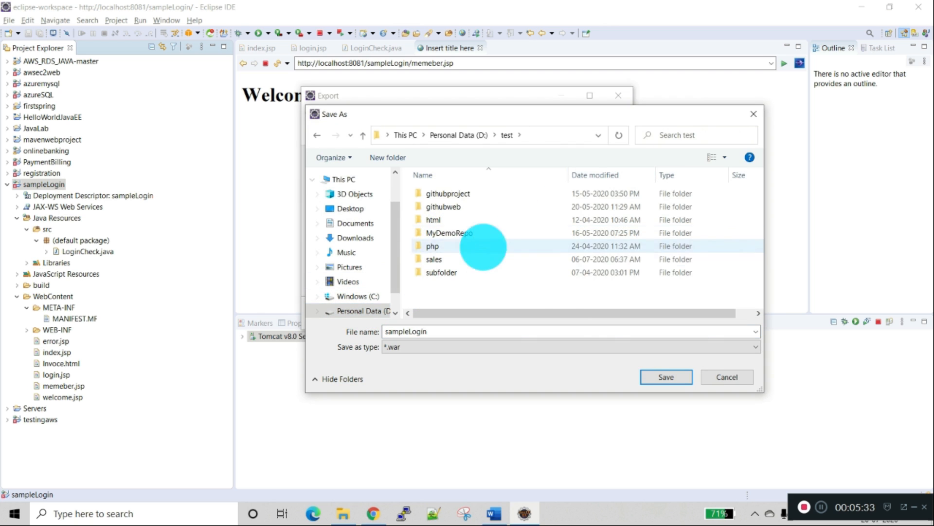
{"action": "left_click", "coordinate": [655, 377]}
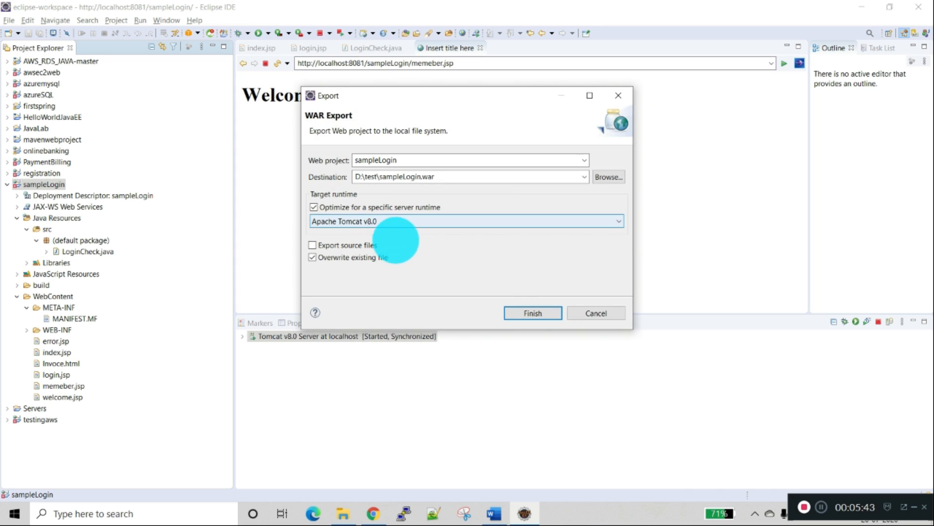
{"action": "left_click", "coordinate": [520, 313]}
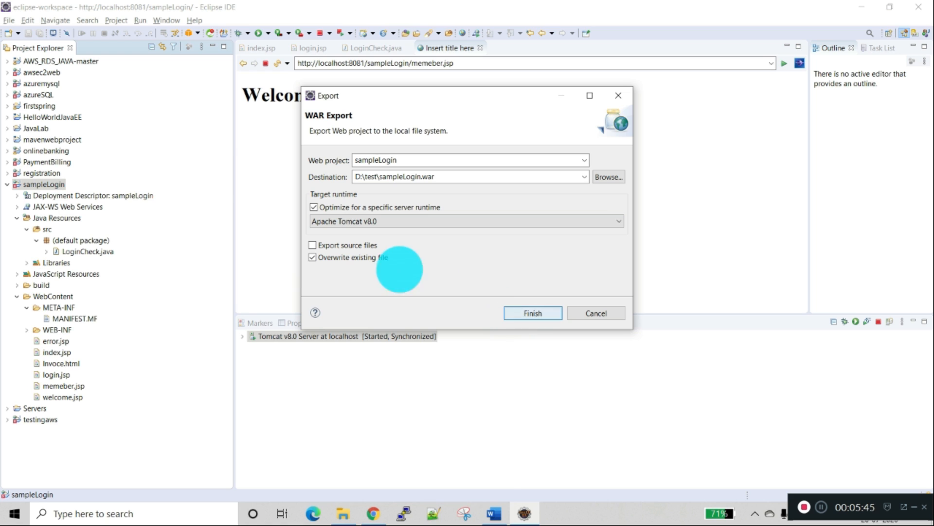
{"action": "left_click", "coordinate": [535, 313]}
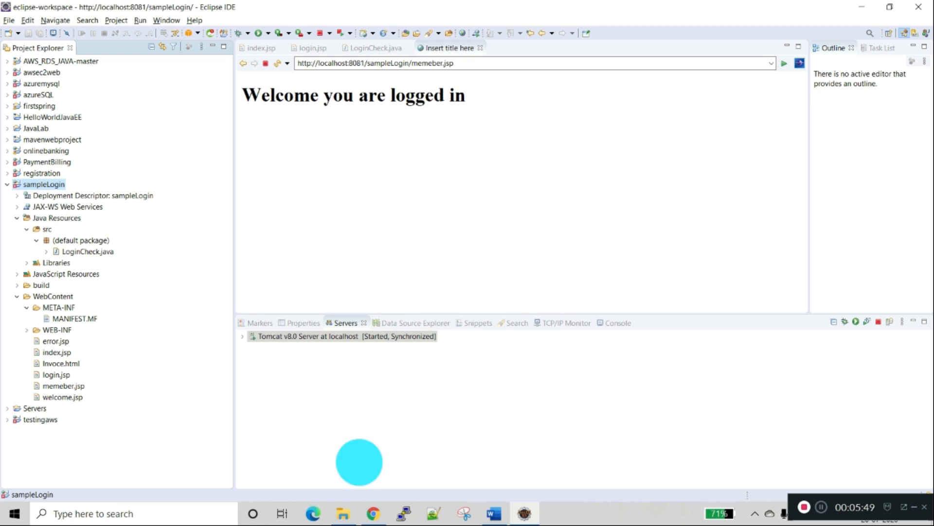
Step: Switch to File Explorer and locate the exported sampleLogin.war in the test folder on drive D
{"action": "left_click", "coordinate": [342, 509]}
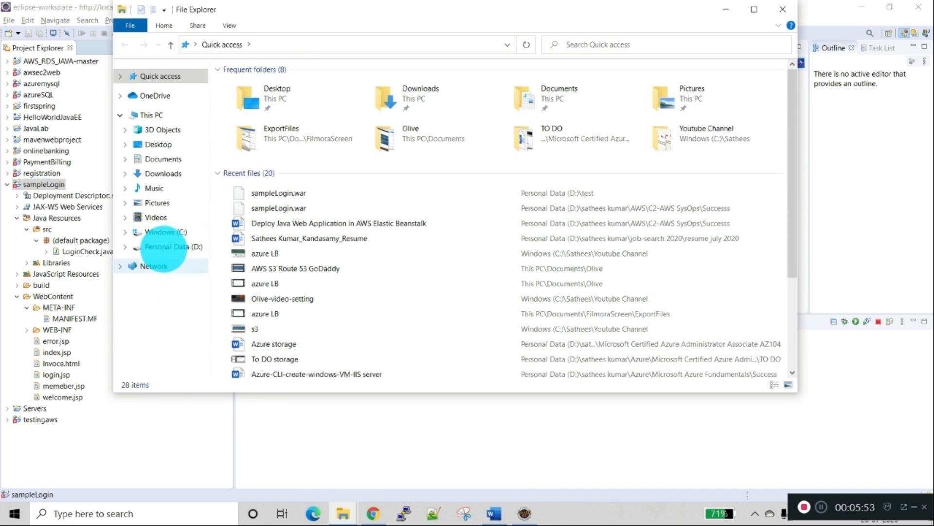
{"action": "left_click", "coordinate": [160, 246]}
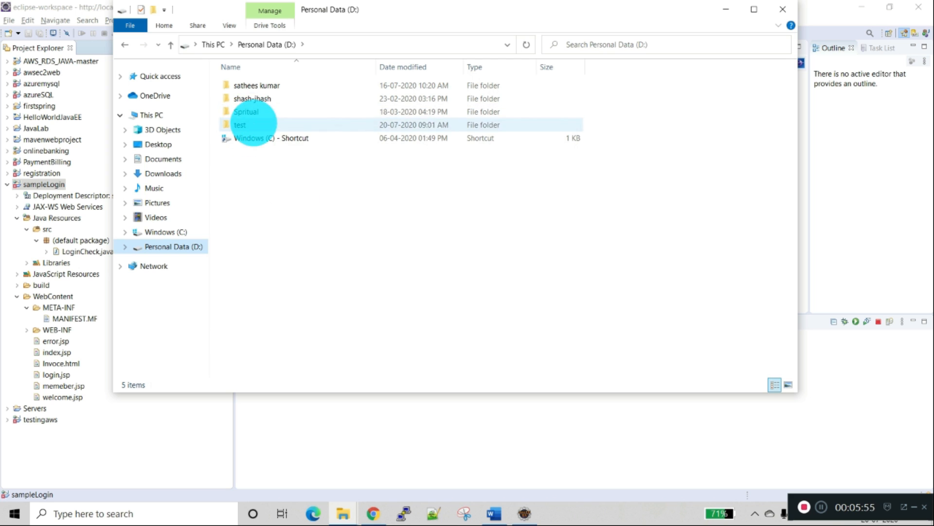
{"action": "double_click", "coordinate": [241, 124]}
{"action": "left_click", "coordinate": [637, 181]}
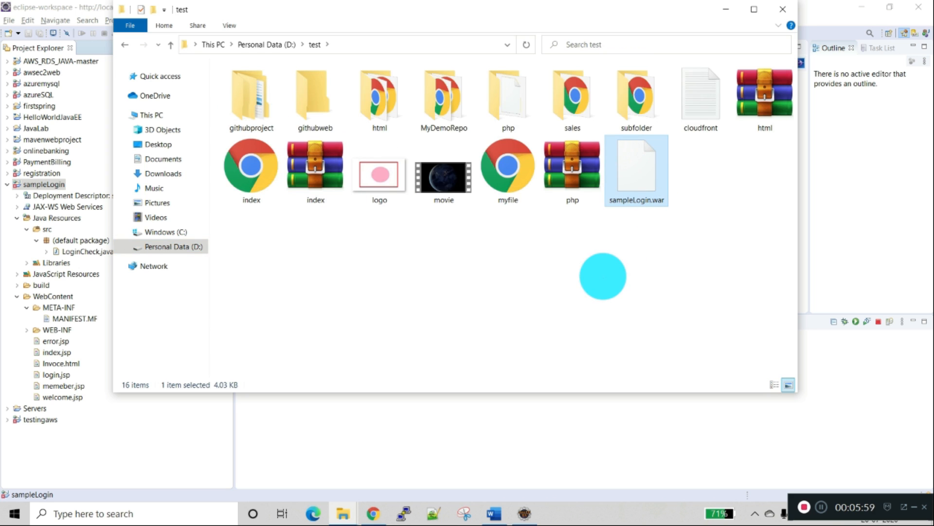
Step: Switch to the Elastic Beanstalk console in Chrome and start a new web application named sampleloginaws
{"action": "key", "text": "alt+Tab"}
{"action": "key", "text": "alt+Tab"}
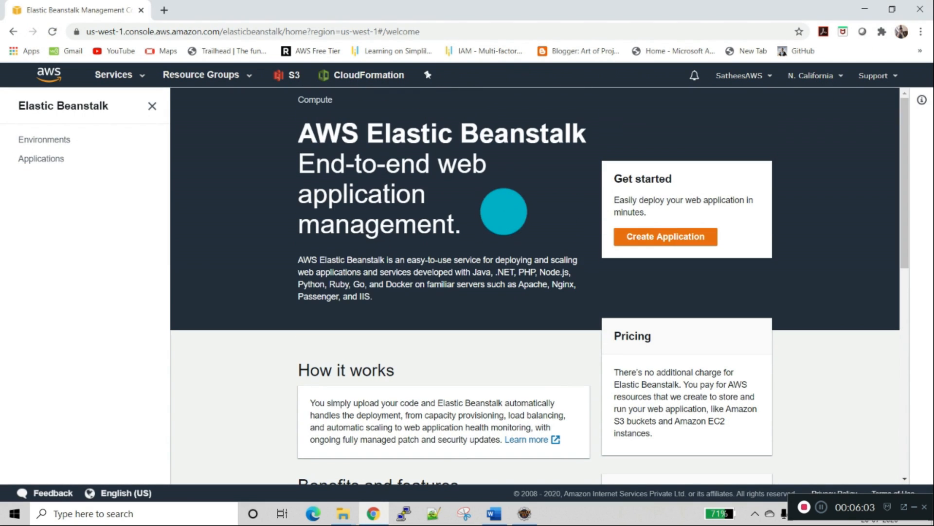
{"action": "scroll", "coordinate": [504, 212], "scroll_direction": "up", "scroll_amount": 1}
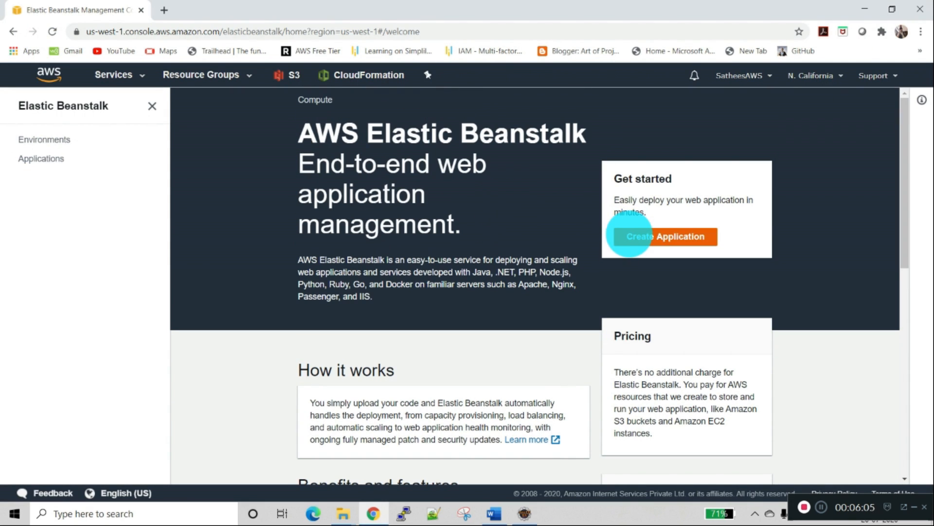
{"action": "left_click", "coordinate": [630, 236]}
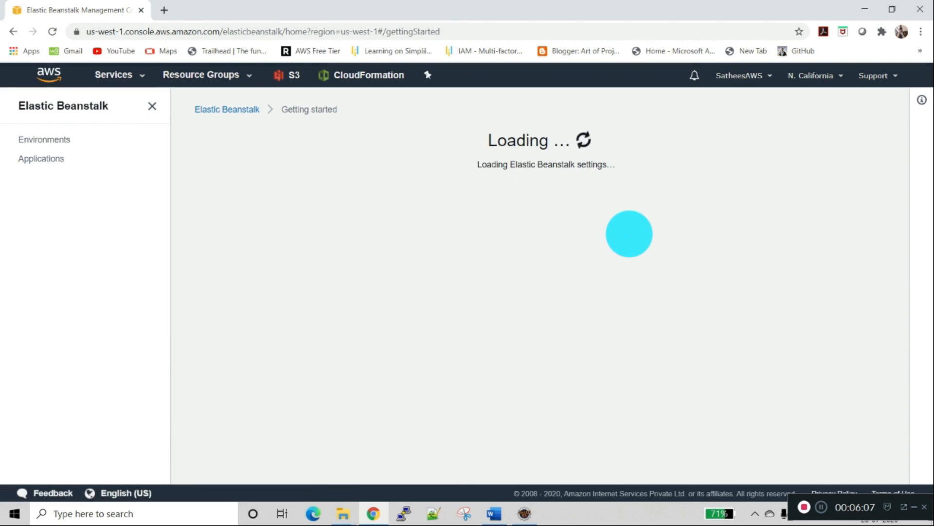
{"action": "left_click", "coordinate": [314, 279]}
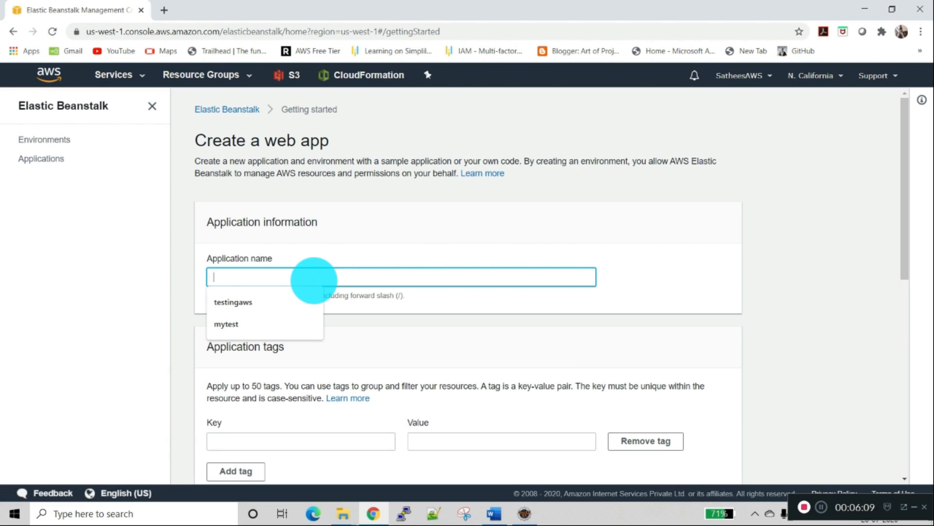
{"action": "type", "text": "sampleloginaws"}
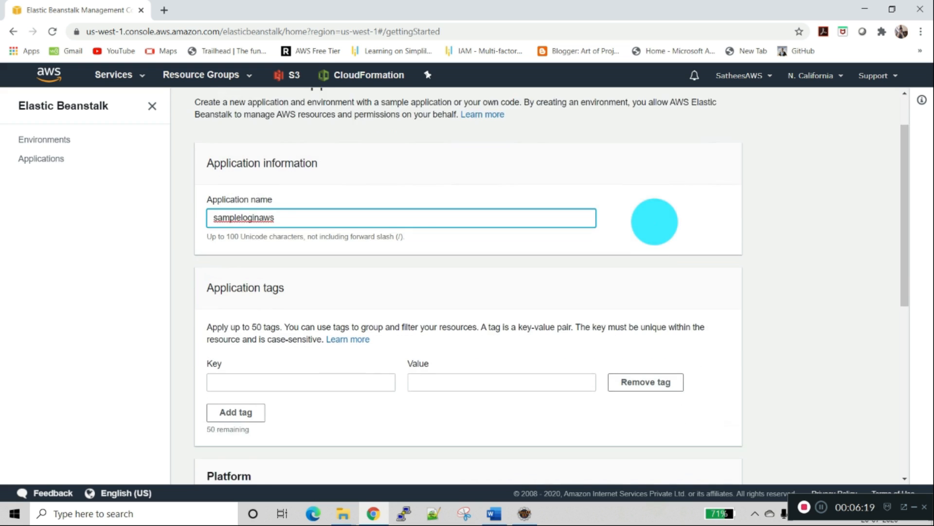
Step: Set the platform of the sampleloginaws application to Tomcat
{"action": "scroll", "coordinate": [653, 219], "scroll_direction": "down", "scroll_amount": 3}
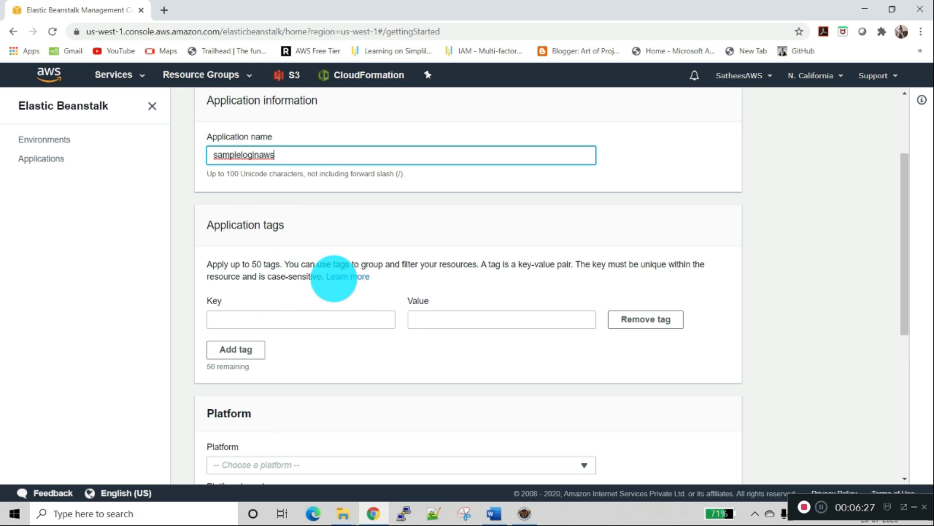
{"action": "scroll", "coordinate": [343, 313], "scroll_direction": "down", "scroll_amount": 3}
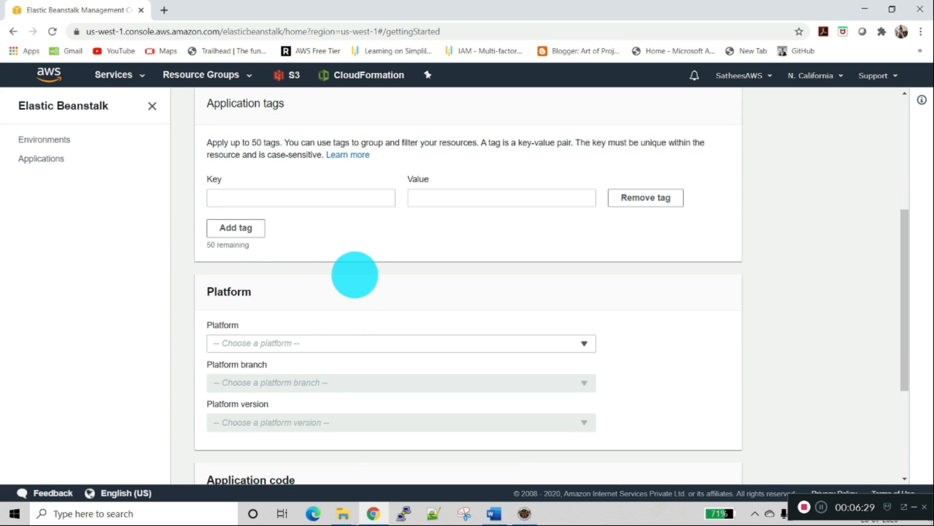
{"action": "scroll", "coordinate": [346, 301], "scroll_direction": "down", "scroll_amount": 1}
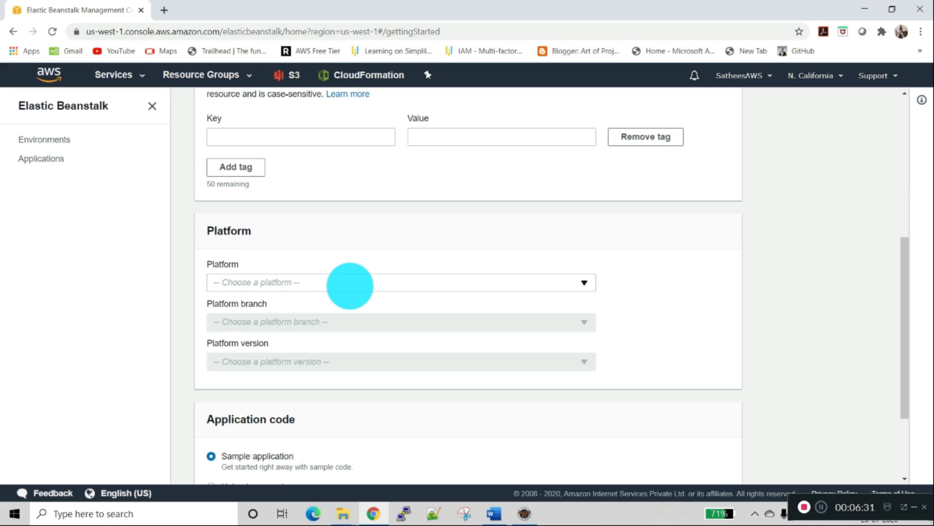
{"action": "left_click", "coordinate": [350, 286]}
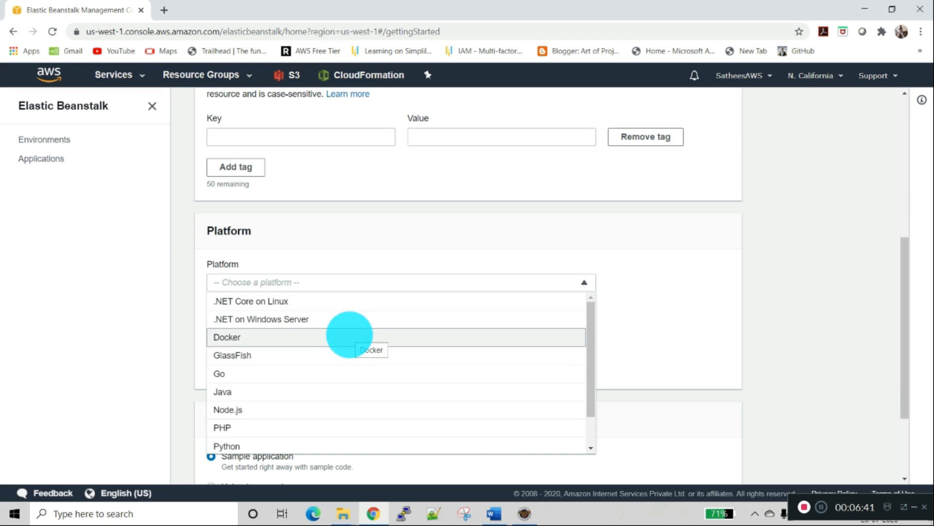
{"action": "scroll", "coordinate": [348, 334], "scroll_direction": "down", "scroll_amount": 1}
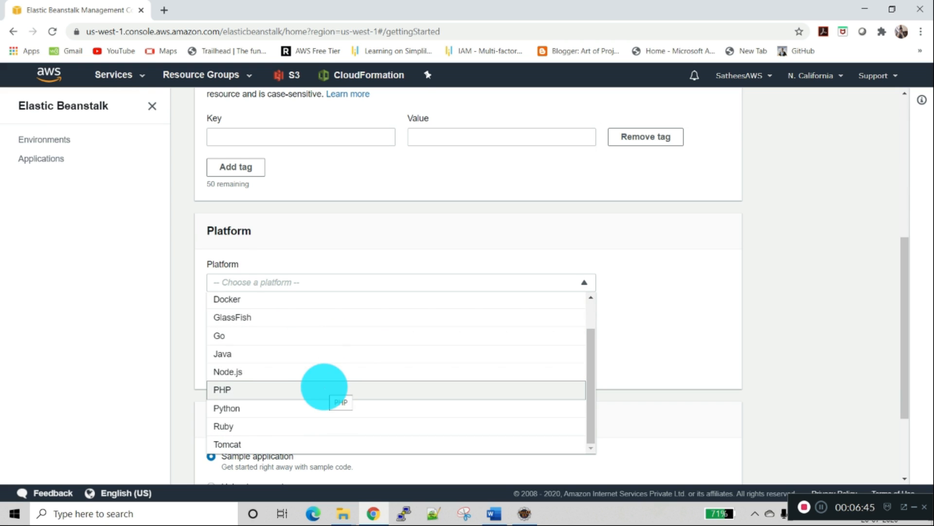
{"action": "scroll", "coordinate": [324, 387], "scroll_direction": "down", "scroll_amount": 1}
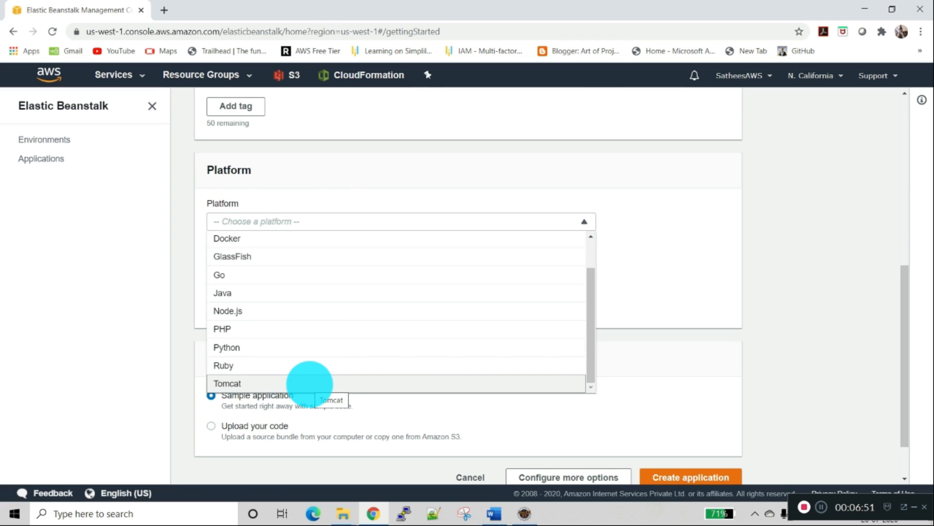
{"action": "left_click", "coordinate": [309, 384]}
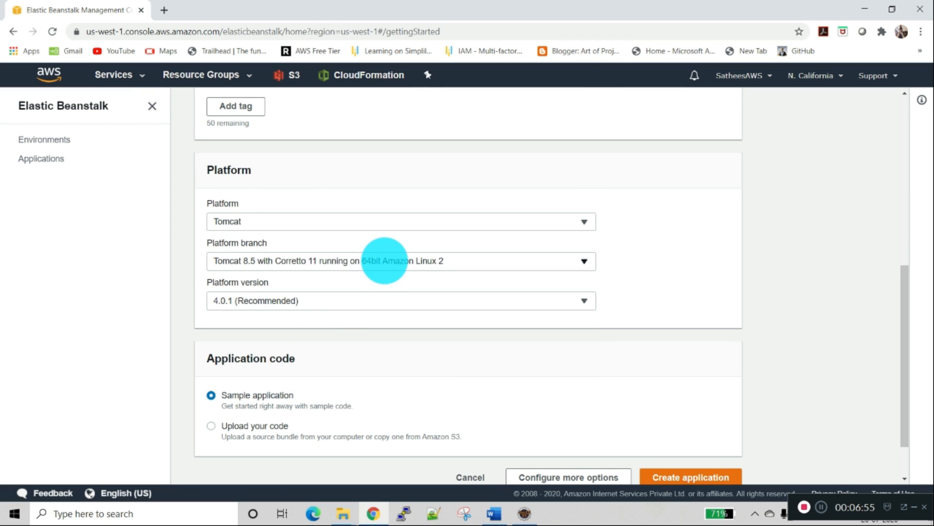
Step: Set the platform branch to Tomcat 8.5 with Java 8 running on 64bit Amazon Linux, keeping platform version 3.3.8 (Recommended)
{"action": "left_click", "coordinate": [385, 261]}
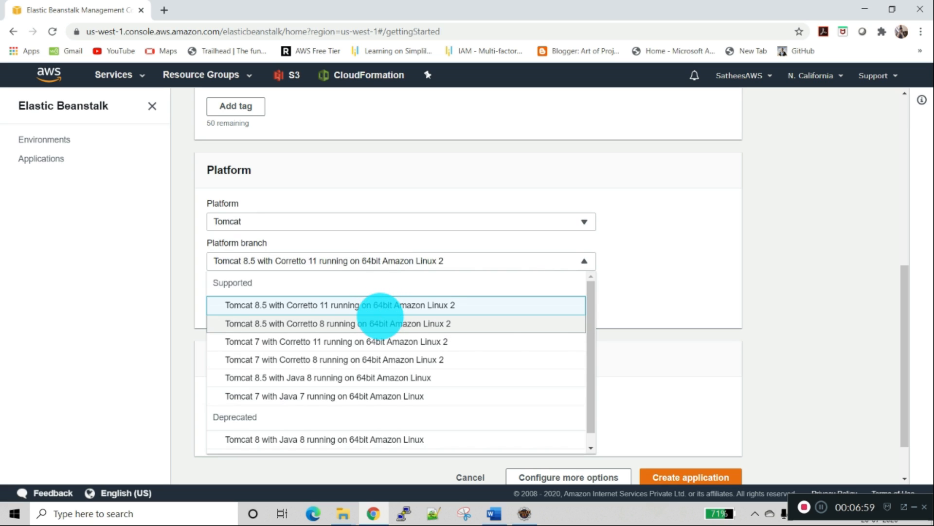
{"action": "scroll", "coordinate": [378, 321], "scroll_direction": "down", "scroll_amount": 3}
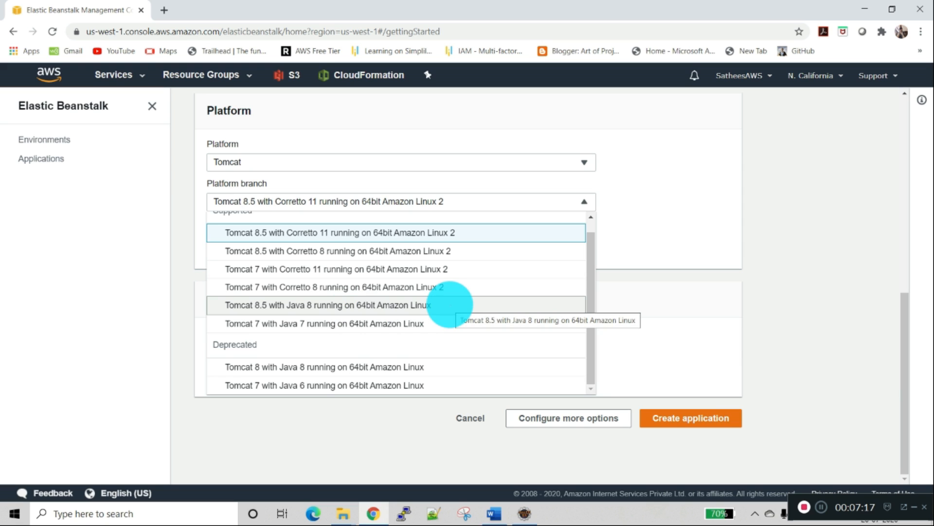
{"action": "left_click", "coordinate": [450, 305]}
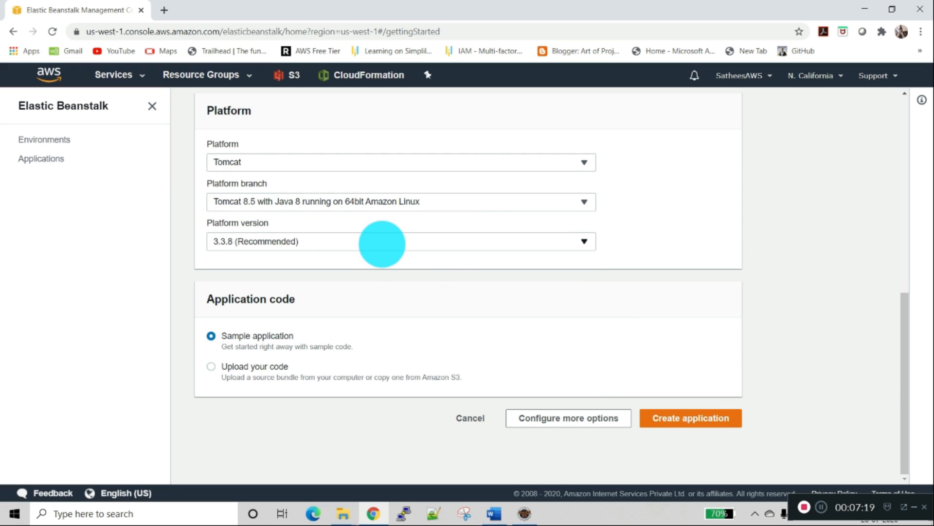
{"action": "left_click", "coordinate": [382, 242]}
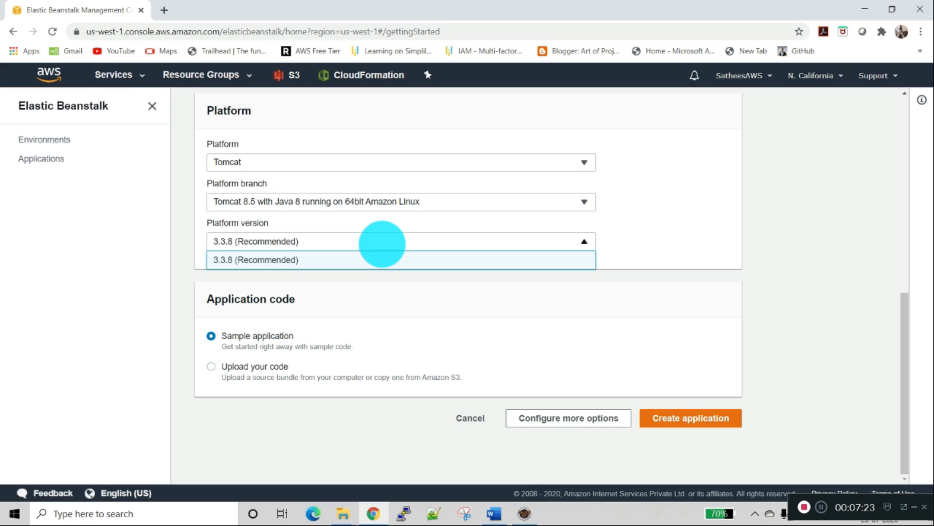
{"action": "left_click", "coordinate": [382, 243]}
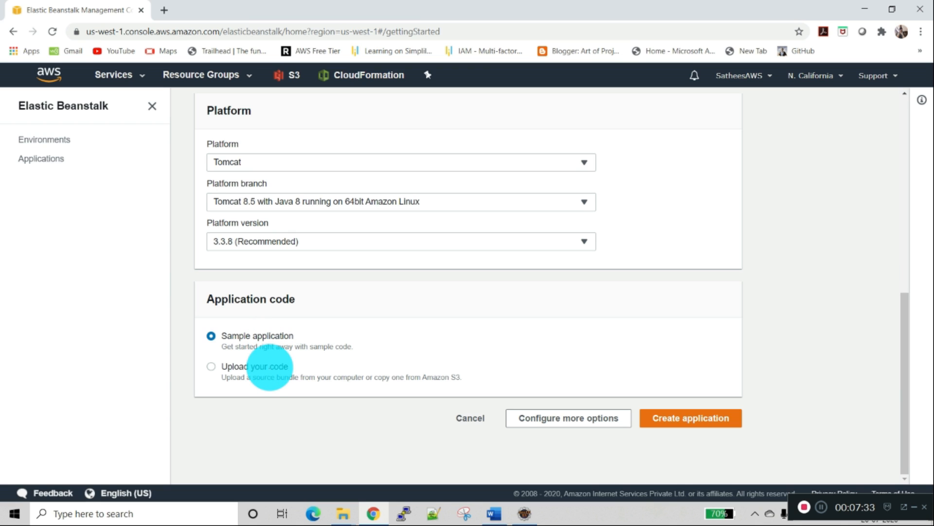
Step: Choose to upload your own code from a local file and browse to the test folder on drive D
{"action": "left_click", "coordinate": [270, 367]}
{"action": "scroll", "coordinate": [371, 359], "scroll_direction": "down", "scroll_amount": 4}
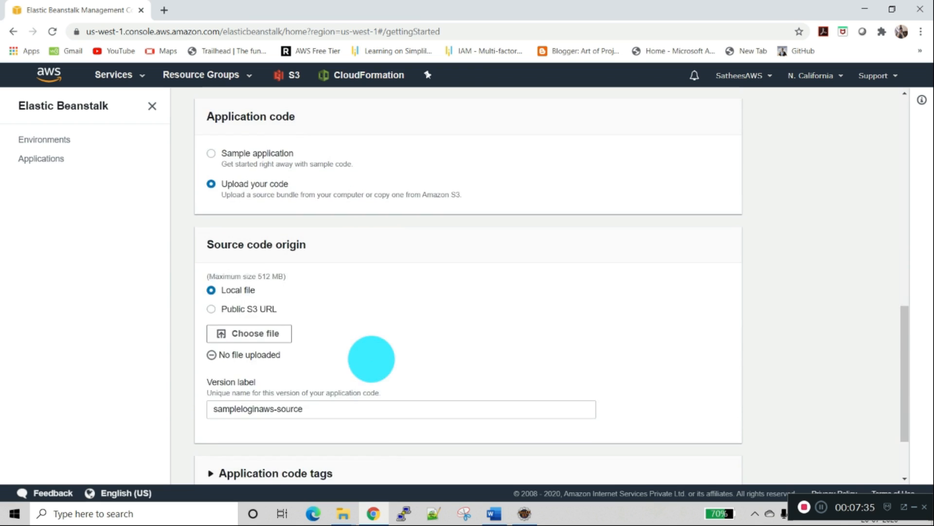
{"action": "scroll", "coordinate": [402, 337], "scroll_direction": "down", "scroll_amount": 1}
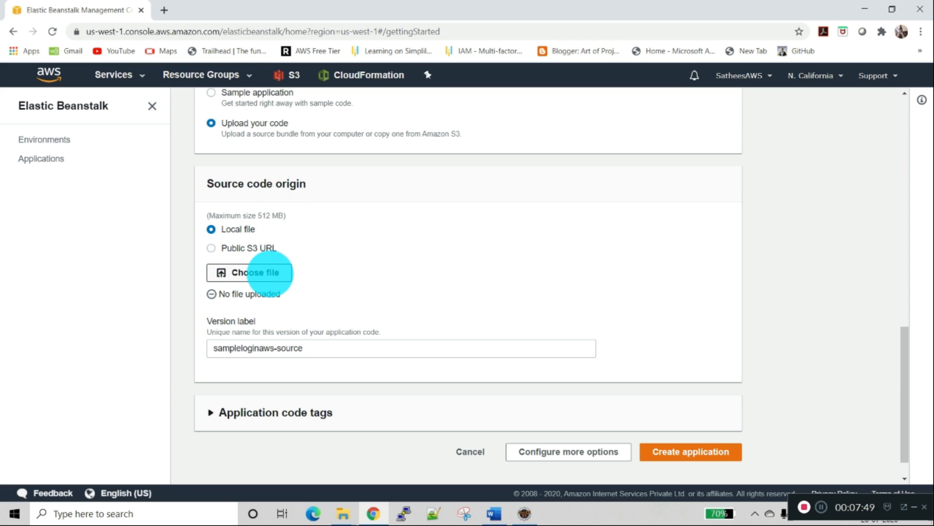
{"action": "left_click", "coordinate": [270, 273]}
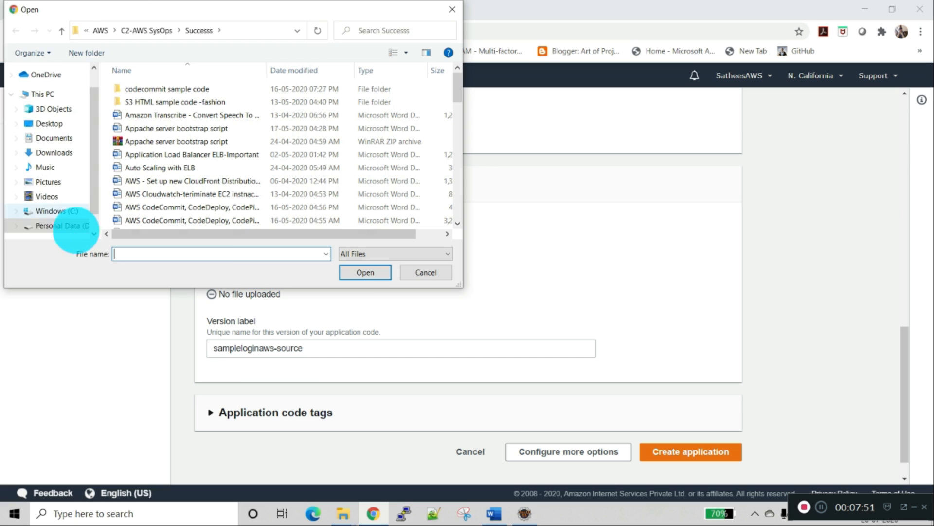
{"action": "left_click", "coordinate": [73, 226]}
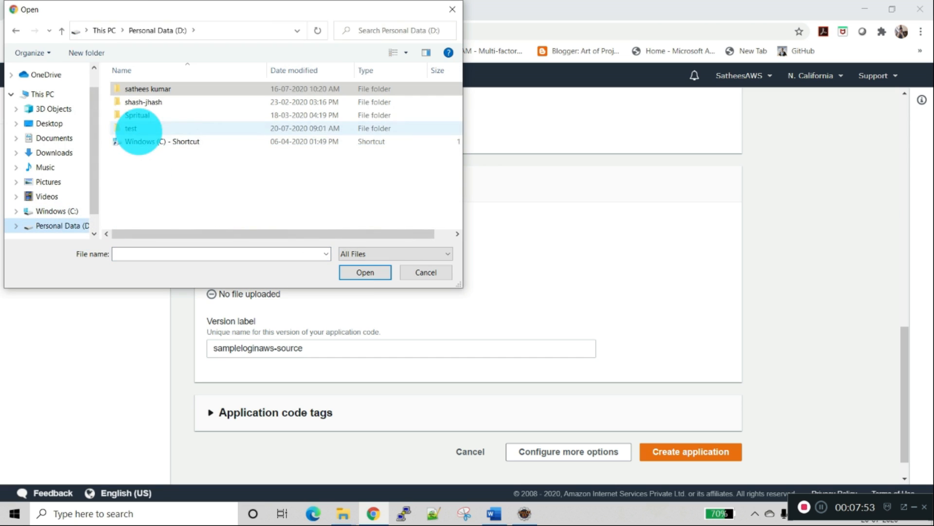
{"action": "left_click", "coordinate": [138, 128]}
{"action": "double_click", "coordinate": [139, 128]}
Step: Filter the test folder for *.war files and upload sampleLogin.war as the source code
{"action": "left_click", "coordinate": [173, 253]}
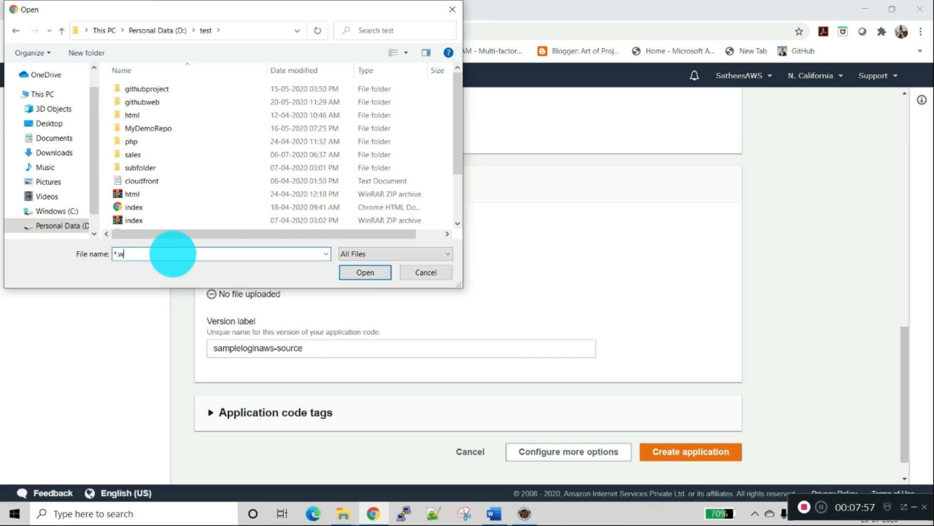
{"action": "type", "text": "*.war"}
{"action": "key", "text": "Return"}
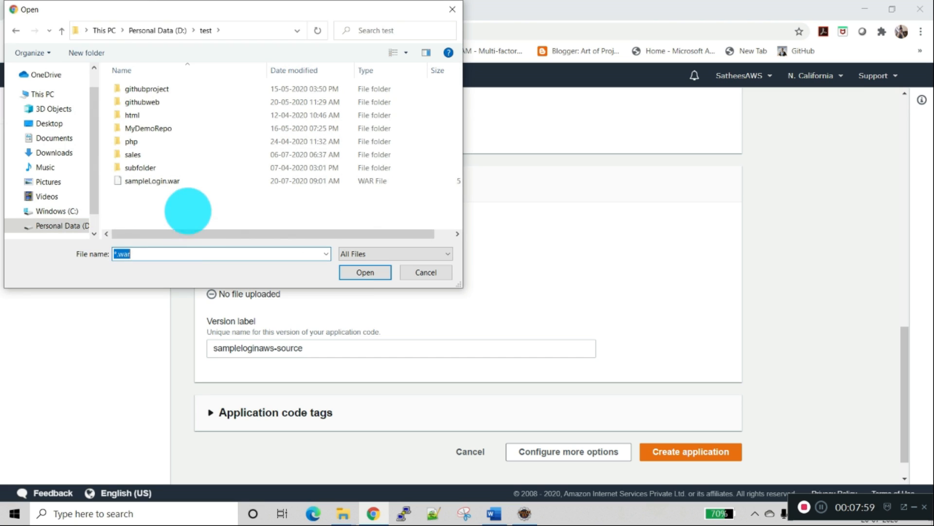
{"action": "left_click", "coordinate": [184, 181]}
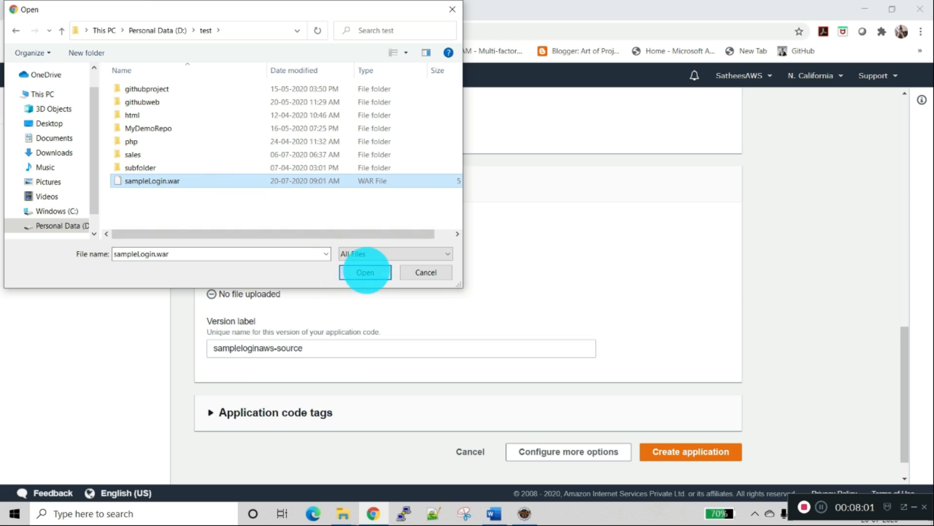
{"action": "left_click", "coordinate": [364, 272]}
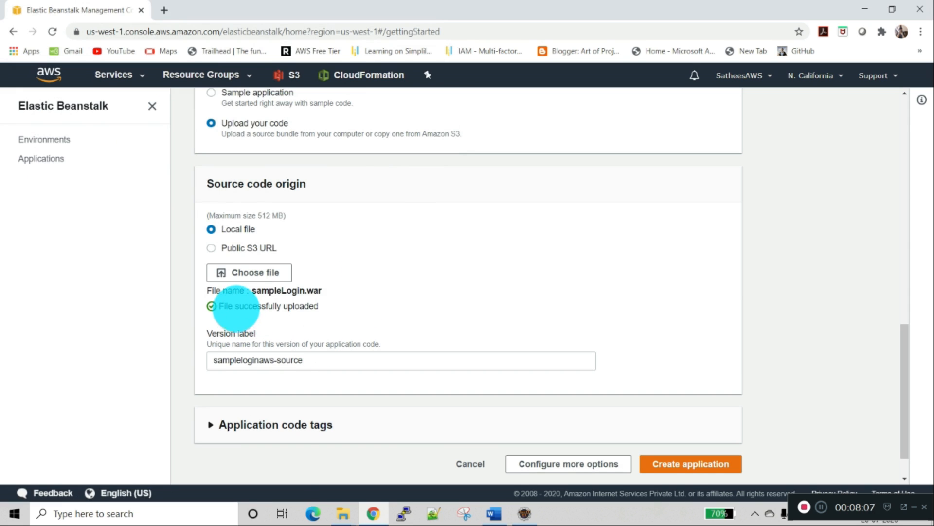
Step: Expand the application code tags, leave them empty, and proceed to configuring more options for the environment
{"action": "scroll", "coordinate": [365, 293], "scroll_direction": "down", "scroll_amount": 1}
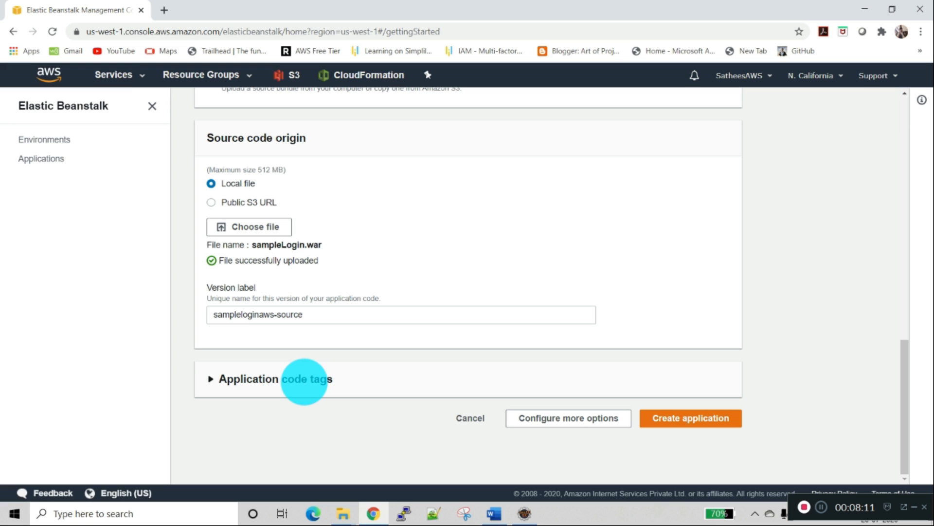
{"action": "left_click", "coordinate": [304, 381]}
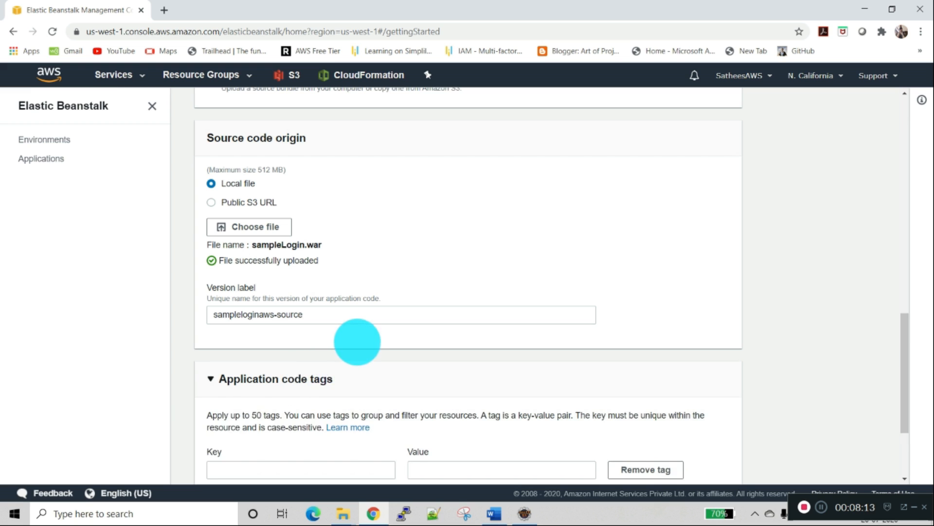
{"action": "scroll", "coordinate": [357, 339], "scroll_direction": "down", "scroll_amount": 3}
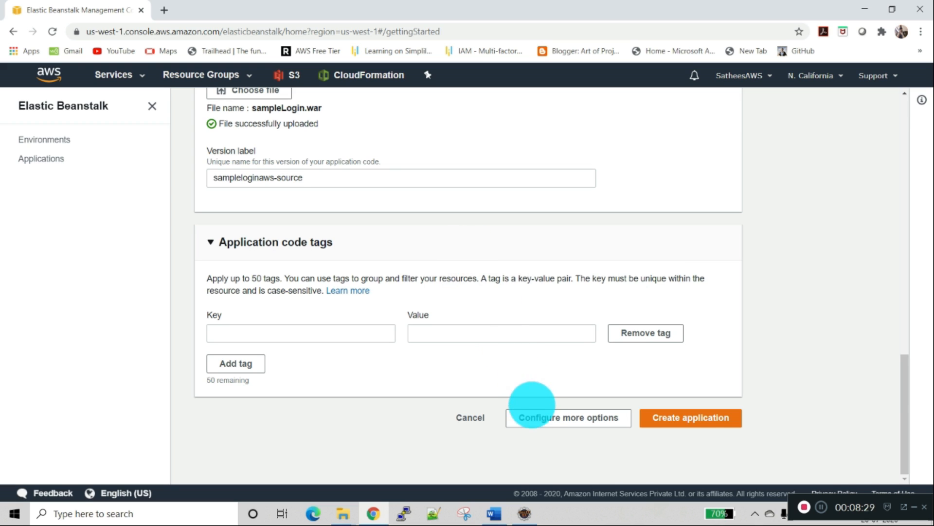
{"action": "left_click", "coordinate": [540, 419]}
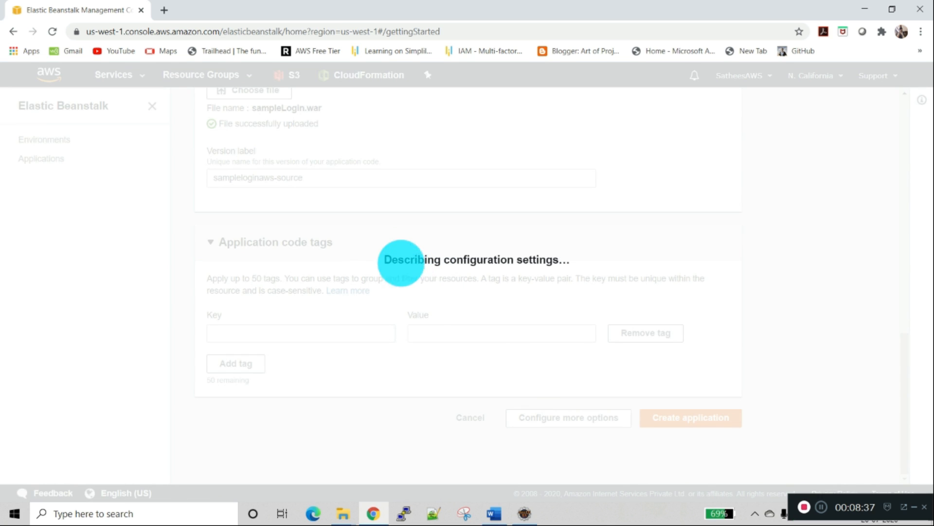
Step: Review the Sampleloginaws-env configuration presets, platform version, and the software, instances and capacity settings
{"action": "scroll", "coordinate": [335, 192], "scroll_direction": "up", "scroll_amount": 9}
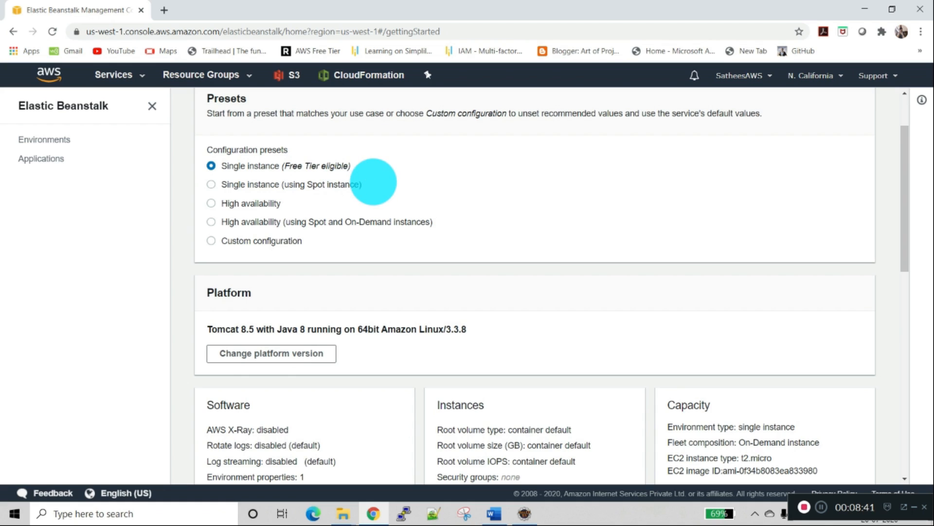
{"action": "scroll", "coordinate": [374, 182], "scroll_direction": "up", "scroll_amount": 1}
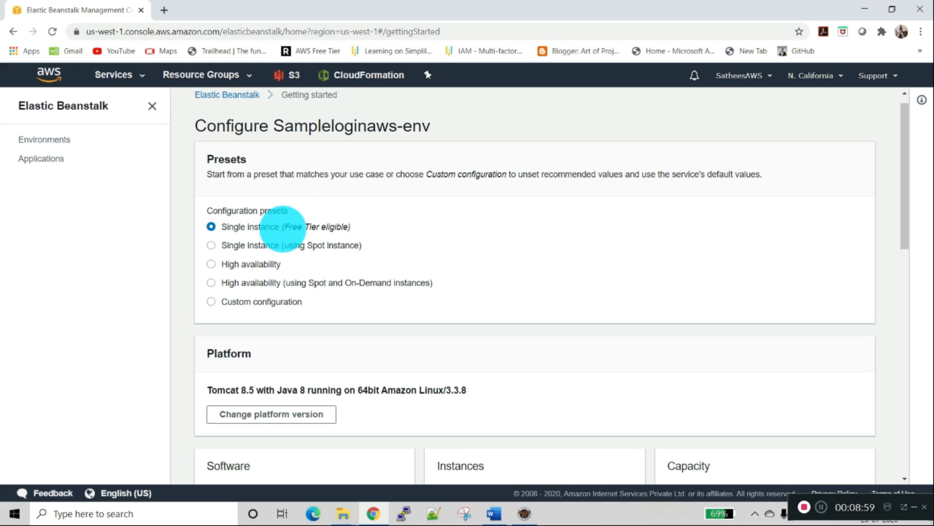
{"action": "scroll", "coordinate": [372, 225], "scroll_direction": "down", "scroll_amount": 1}
{"action": "scroll", "coordinate": [372, 225], "scroll_direction": "down", "scroll_amount": 2}
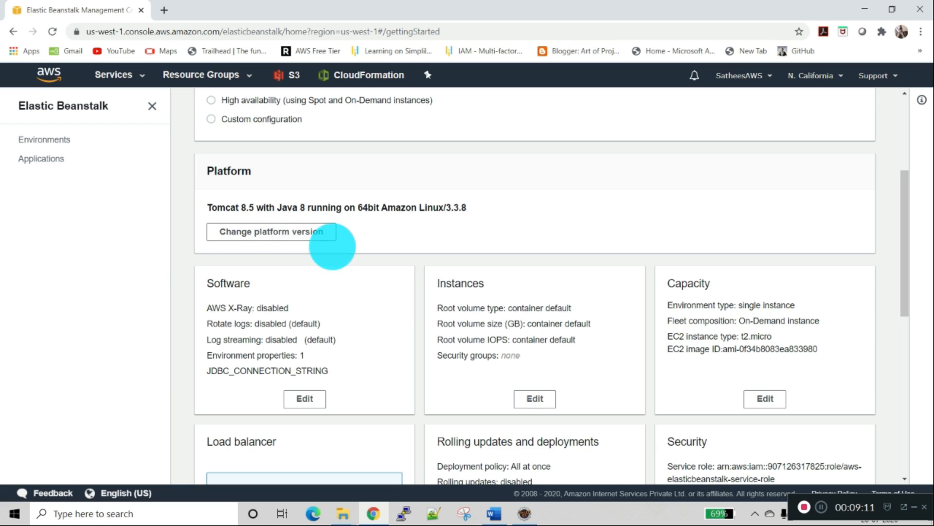
{"action": "scroll", "coordinate": [331, 247], "scroll_direction": "down", "scroll_amount": 1}
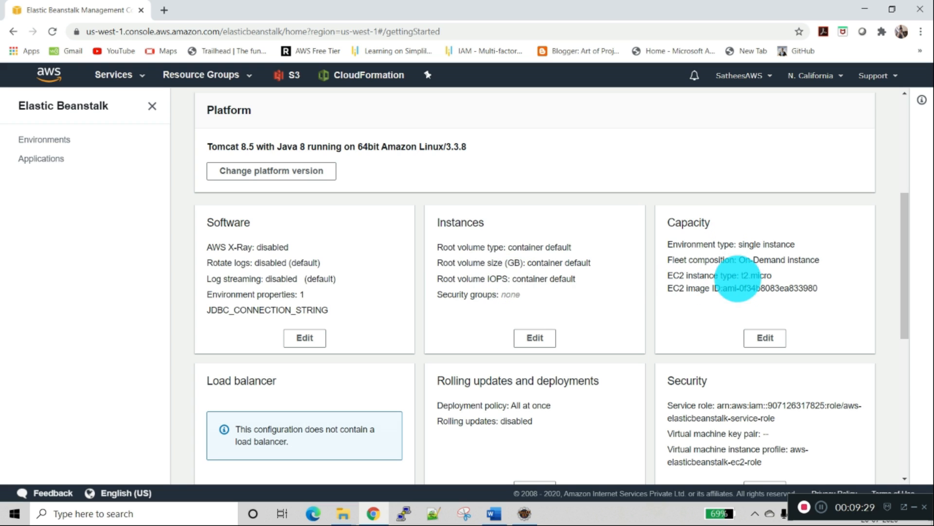
{"action": "left_click_drag", "start_coordinate": [741, 275], "coordinate": [776, 275]}
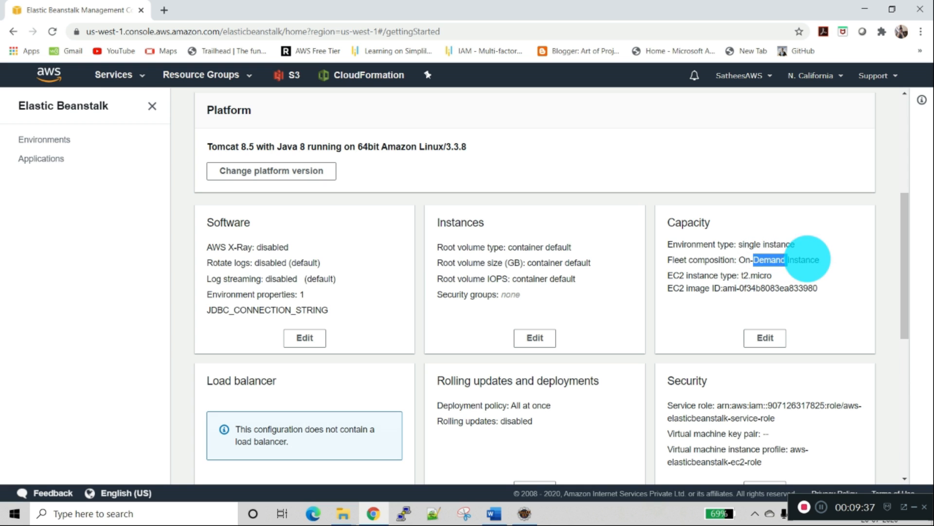
{"action": "scroll", "coordinate": [790, 264], "scroll_direction": "down", "scroll_amount": 1}
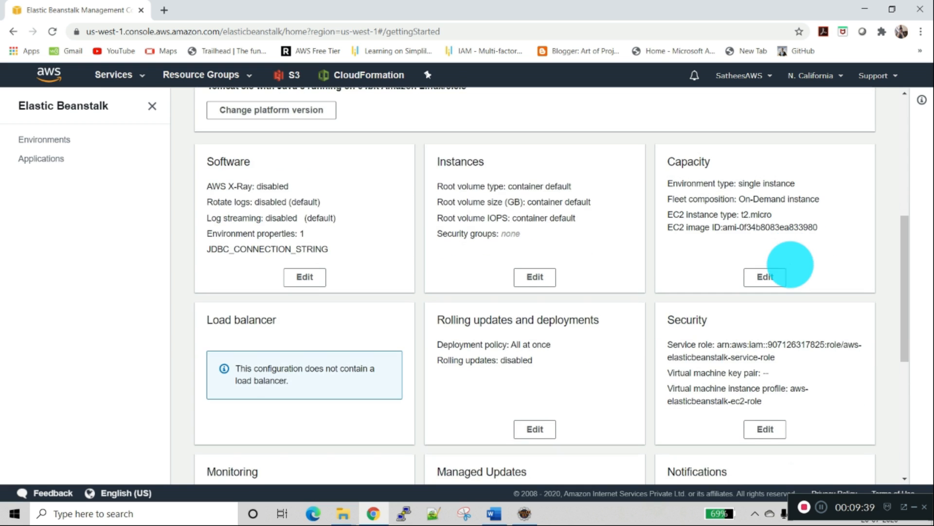
Step: Review the environment's security, monitoring, managed updates, notifications, network, database and tags settings
{"action": "scroll", "coordinate": [791, 265], "scroll_direction": "down", "scroll_amount": 1}
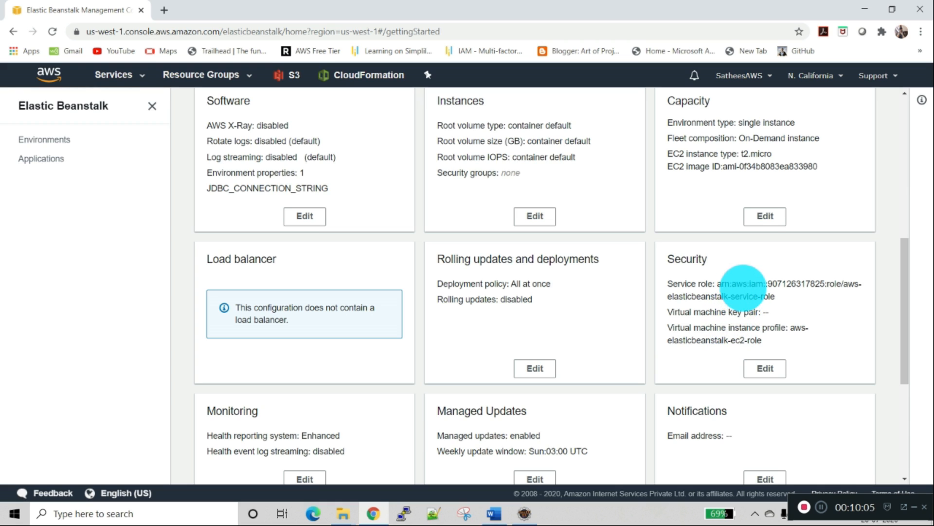
{"action": "double_click", "coordinate": [742, 284]}
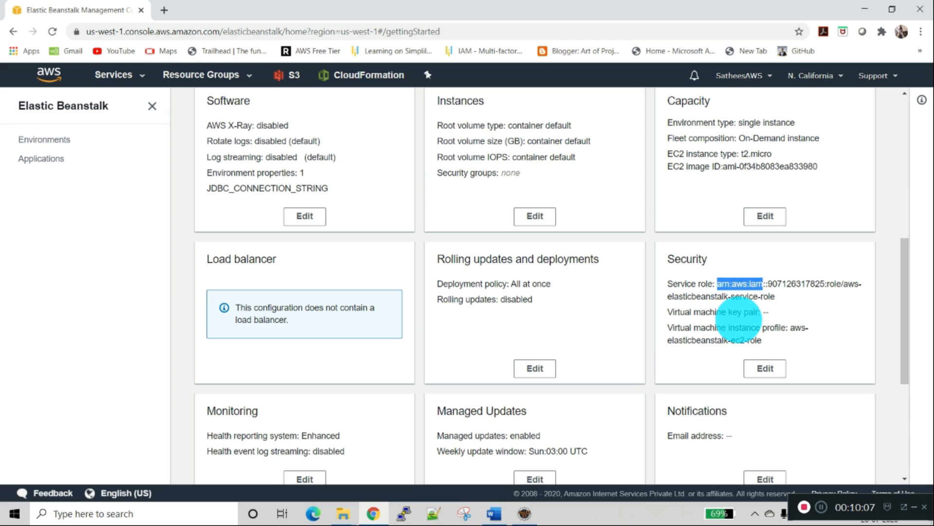
{"action": "left_click", "coordinate": [737, 331]}
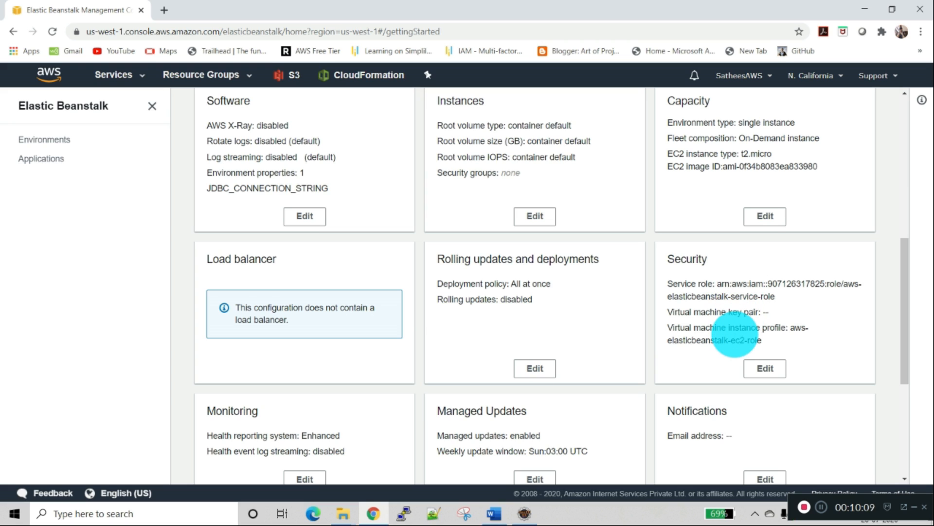
{"action": "scroll", "coordinate": [713, 331], "scroll_direction": "down", "scroll_amount": 2}
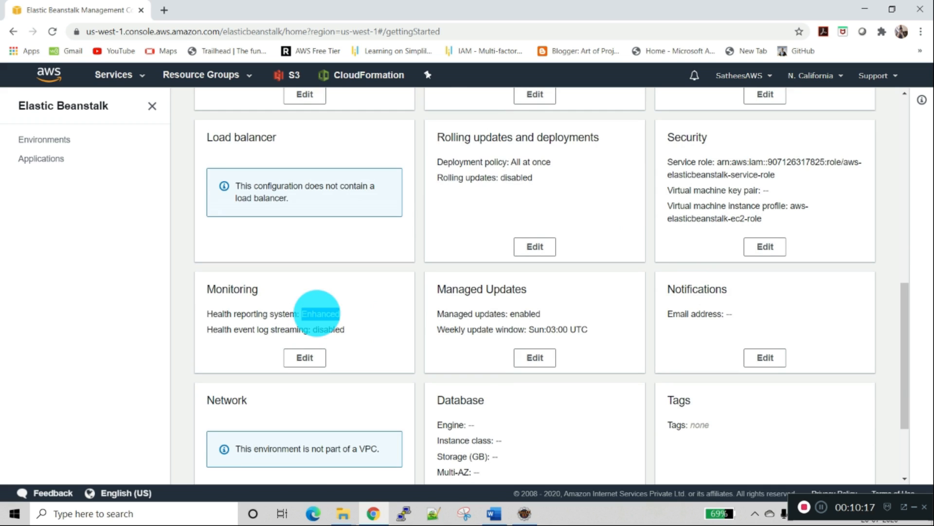
{"action": "left_click", "coordinate": [326, 330]}
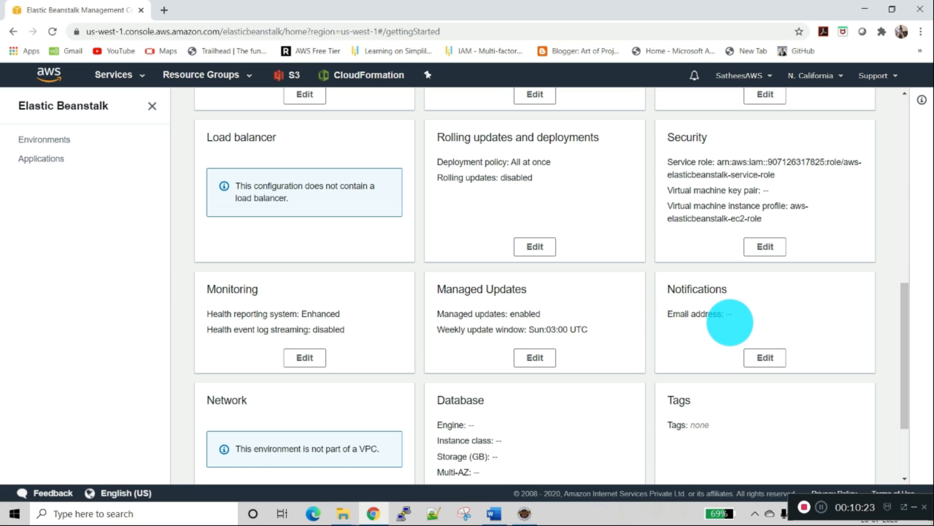
{"action": "scroll", "coordinate": [718, 308], "scroll_direction": "down", "scroll_amount": 3}
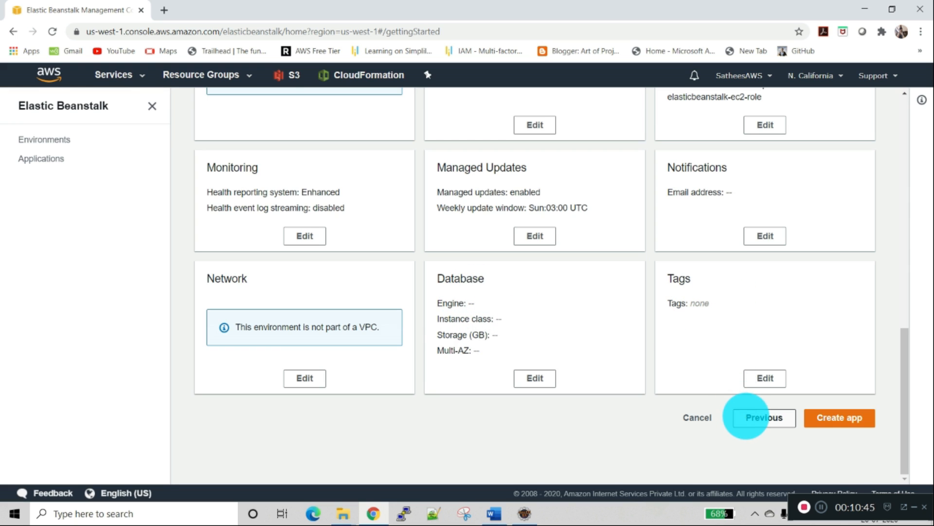
Step: Return from the detailed configuration to the application form and create the application with the uploaded source code
{"action": "left_click", "coordinate": [746, 416]}
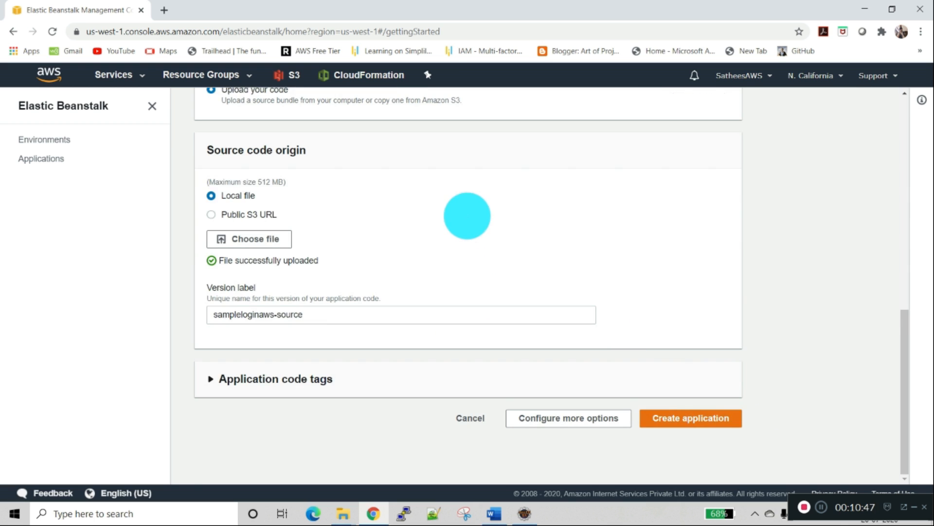
{"action": "scroll", "coordinate": [466, 210], "scroll_direction": "up", "scroll_amount": 6}
{"action": "scroll", "coordinate": [465, 208], "scroll_direction": "up", "scroll_amount": 4}
{"action": "scroll", "coordinate": [467, 203], "scroll_direction": "down", "scroll_amount": 12}
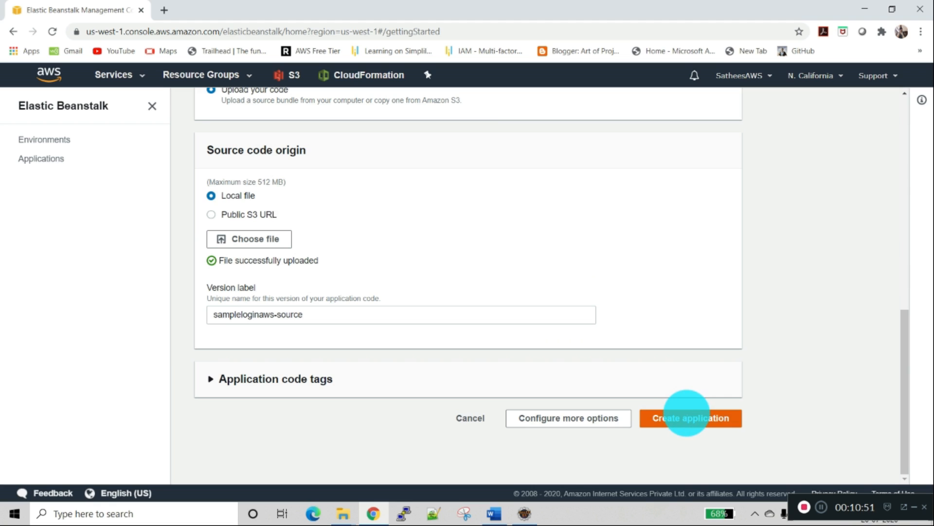
{"action": "left_click", "coordinate": [686, 418]}
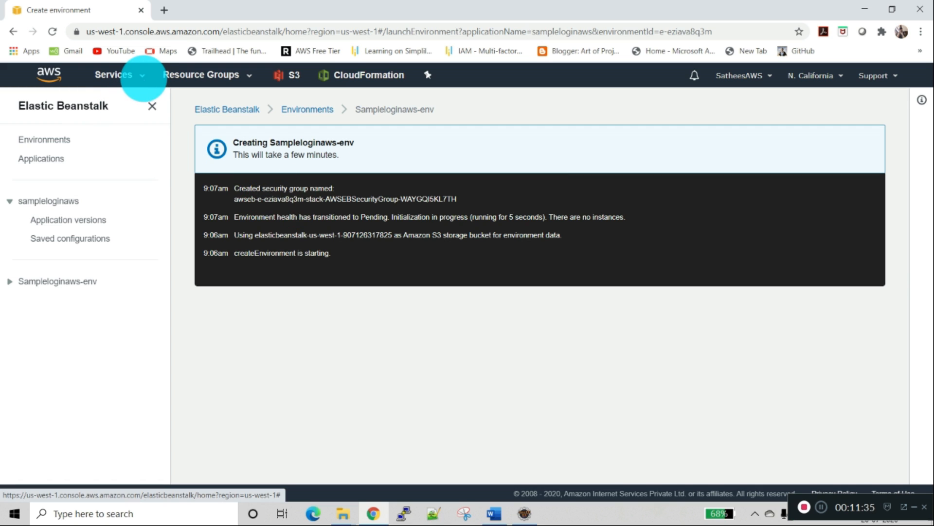
Step: Open the EC2 console in a separate browser tab and switch to it
{"action": "left_click", "coordinate": [139, 76]}
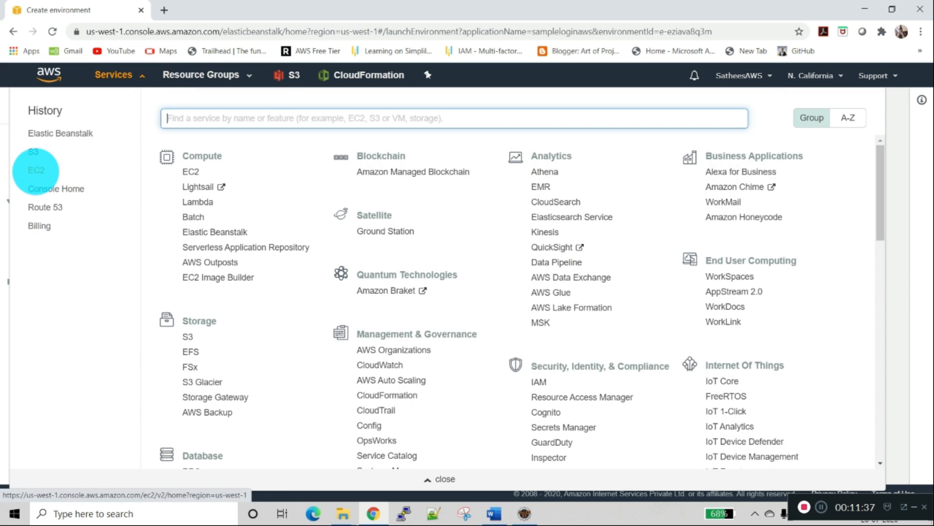
{"action": "middle_click", "coordinate": [36, 169]}
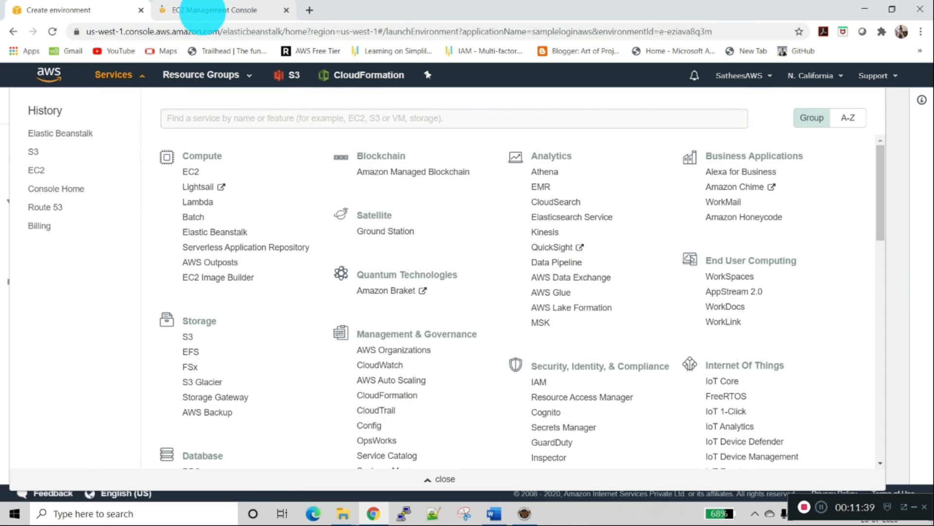
{"action": "left_click", "coordinate": [202, 10]}
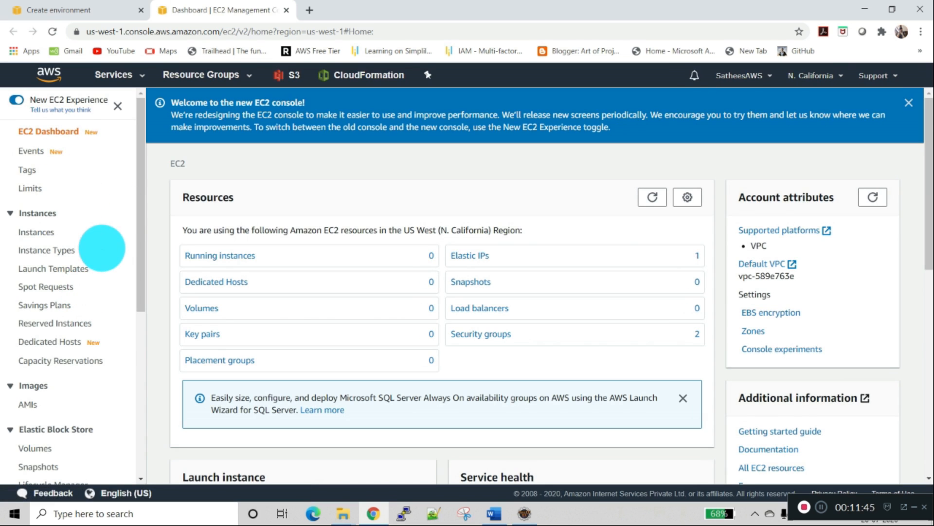
Step: Open the security group created for Sampleloginaws-env and examine its details and inbound rules
{"action": "scroll", "coordinate": [102, 248], "scroll_direction": "down", "scroll_amount": 3}
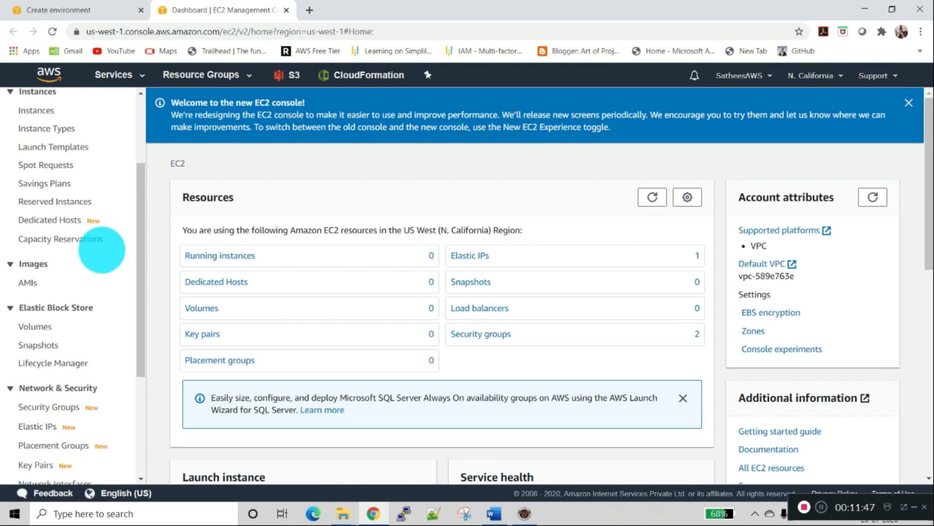
{"action": "left_click", "coordinate": [34, 407]}
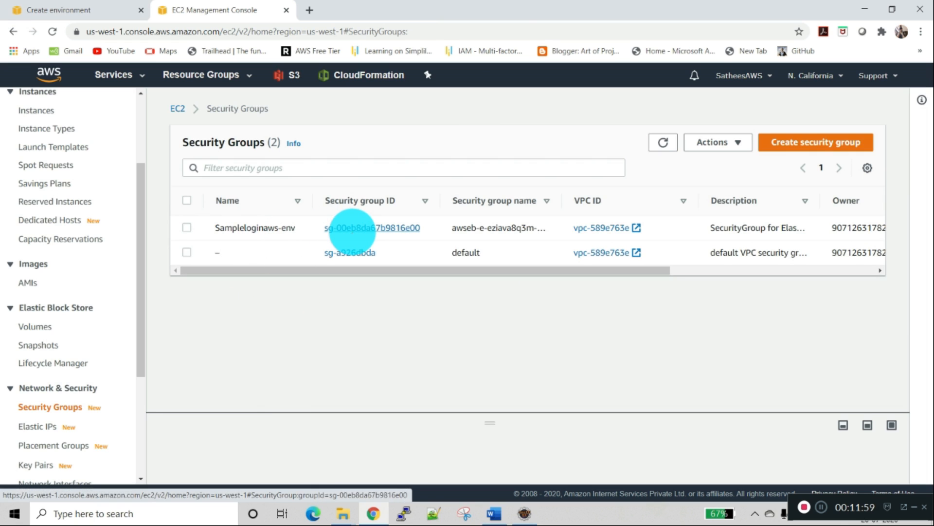
{"action": "left_click", "coordinate": [352, 228]}
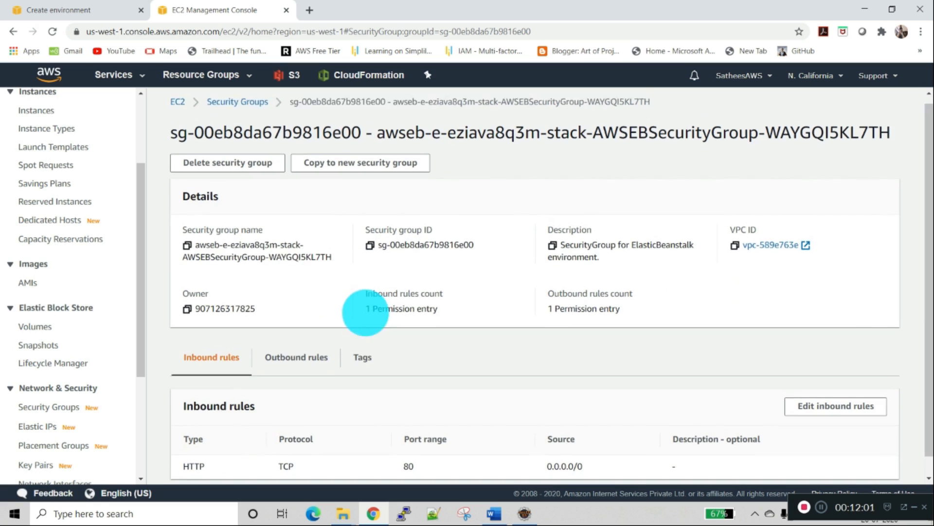
{"action": "scroll", "coordinate": [365, 311], "scroll_direction": "down", "scroll_amount": 1}
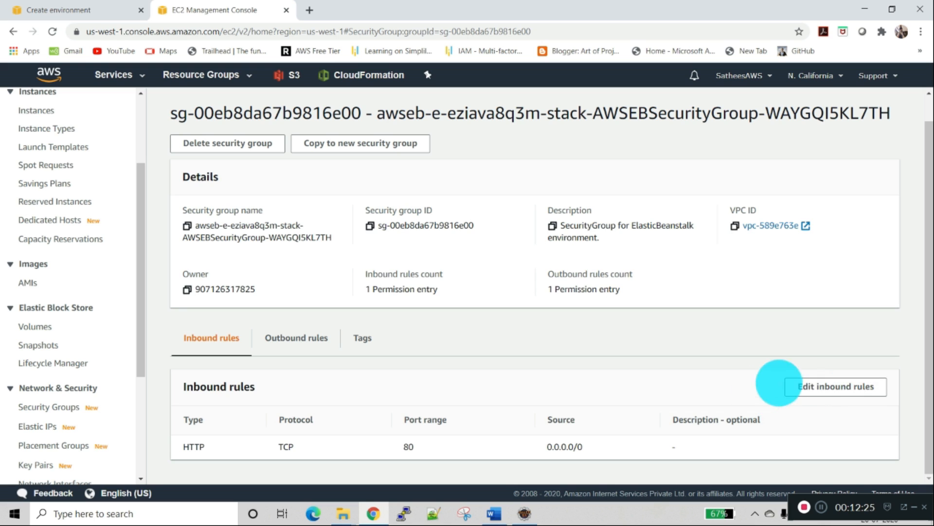
{"action": "scroll", "coordinate": [163, 225], "scroll_direction": "up", "scroll_amount": 1}
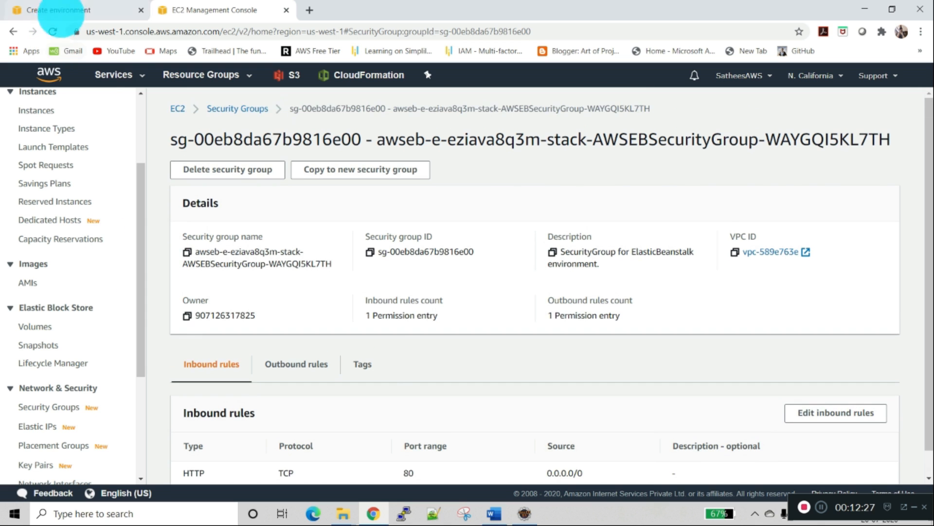
Step: Return to the Sampleloginaws-env creation log and check the event about the Amazon S3 storage bucket
{"action": "left_click", "coordinate": [53, 10]}
{"action": "left_click", "coordinate": [912, 176]}
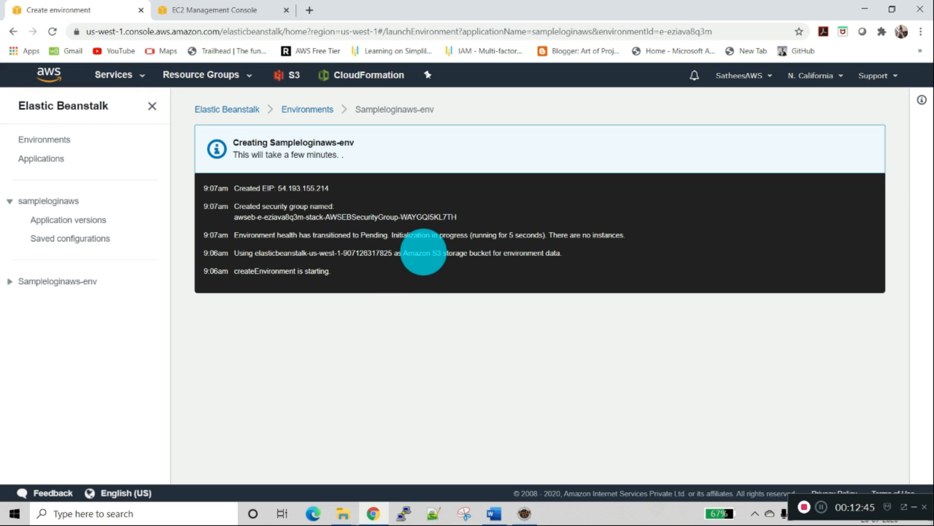
{"action": "left_click_drag", "start_coordinate": [423, 252], "coordinate": [444, 254]}
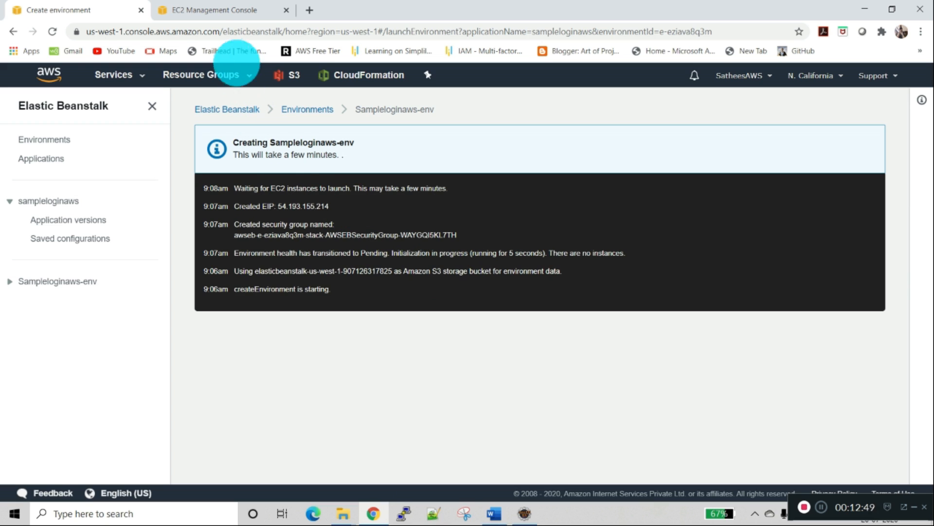
Step: From the EC2 console, open the S3 console in a separate browser tab and switch to it
{"action": "left_click", "coordinate": [214, 10]}
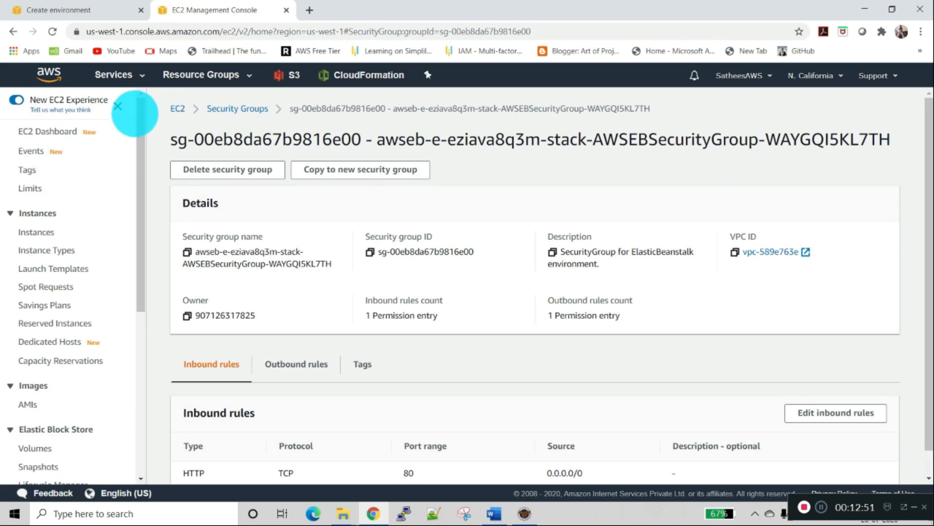
{"action": "scroll", "coordinate": [136, 104], "scroll_direction": "up", "scroll_amount": 3}
{"action": "left_click", "coordinate": [128, 74]}
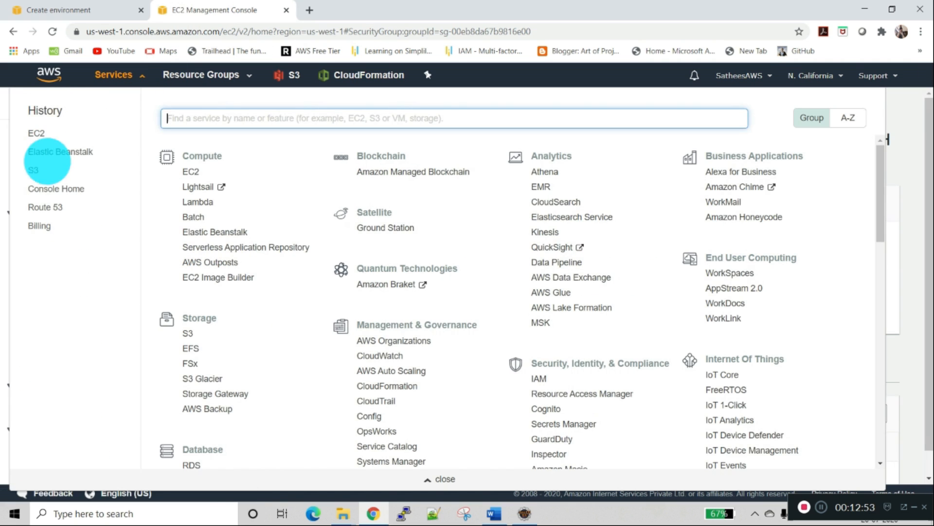
{"action": "middle_click", "coordinate": [33, 170]}
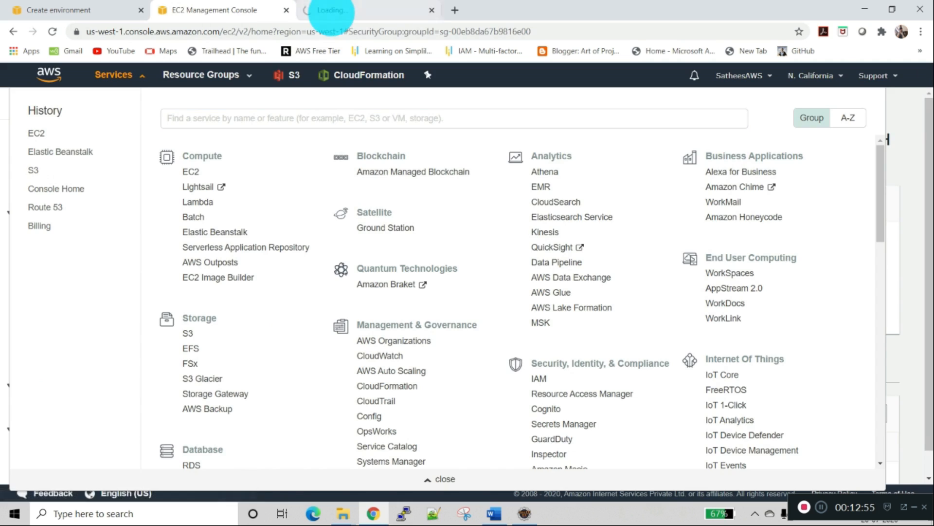
{"action": "left_click", "coordinate": [334, 11]}
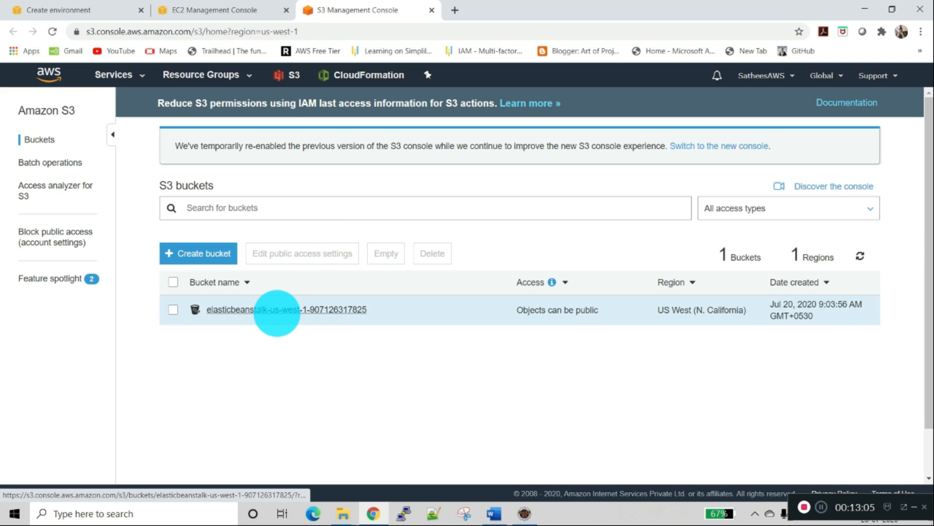
Step: Open the Elastic Beanstalk bucket, check the stored application files, and browse into its resources folder
{"action": "left_click", "coordinate": [277, 310]}
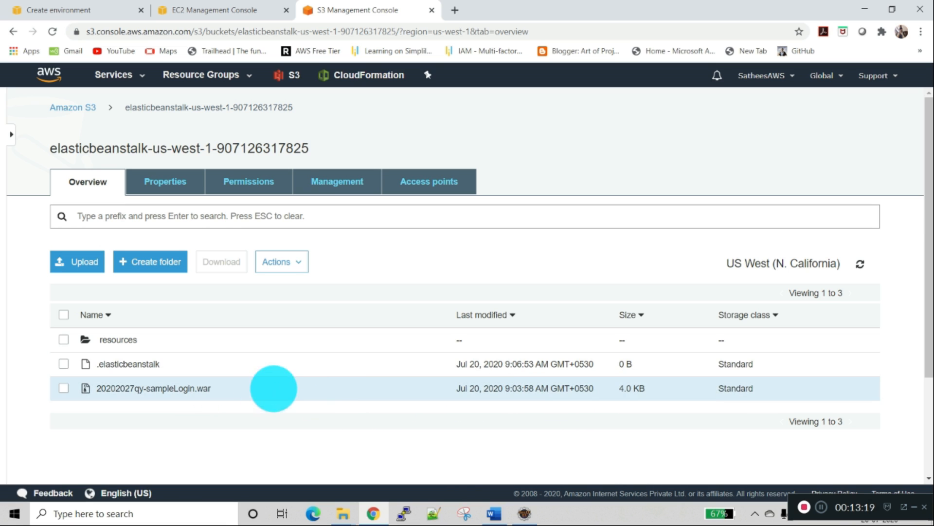
{"action": "left_click", "coordinate": [206, 340]}
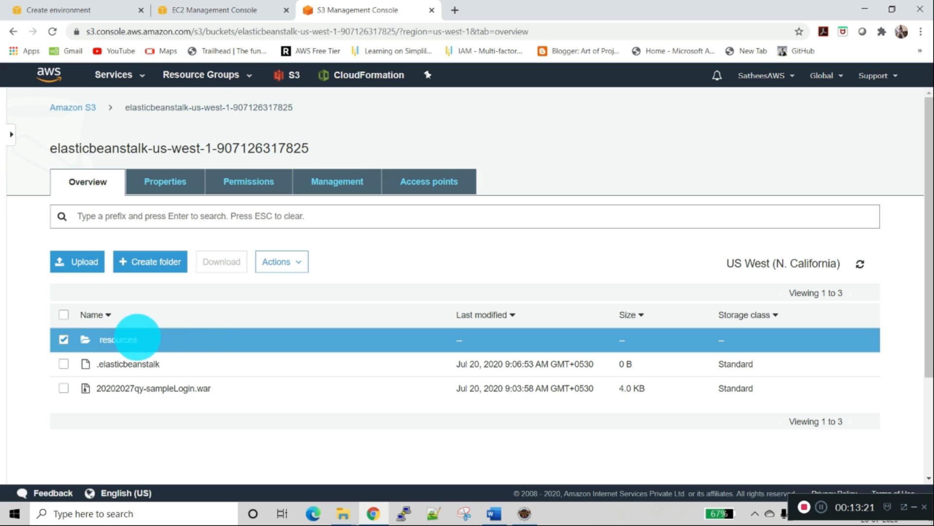
{"action": "left_click", "coordinate": [119, 339]}
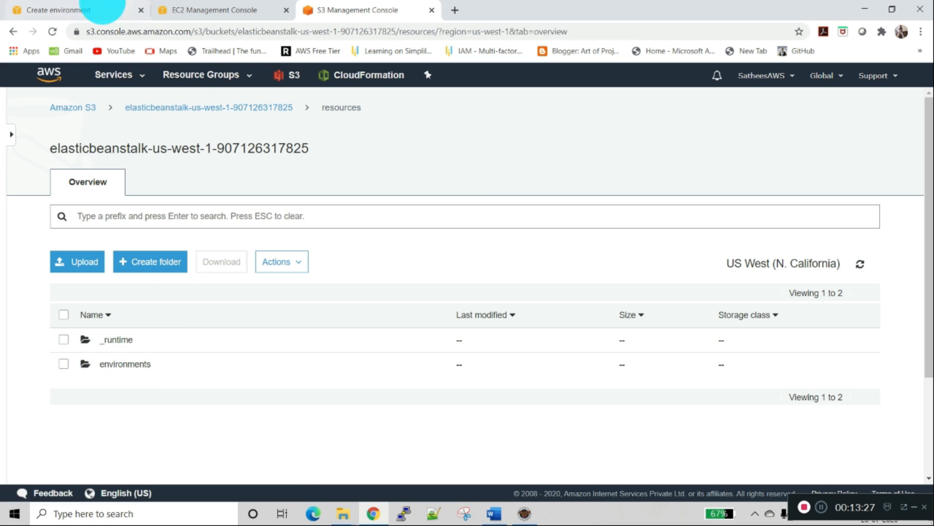
Step: Check the created EIP event in the Sampleloginaws-env creation log and examine the matching Elastic IP address in the EC2 console
{"action": "left_click", "coordinate": [73, 10]}
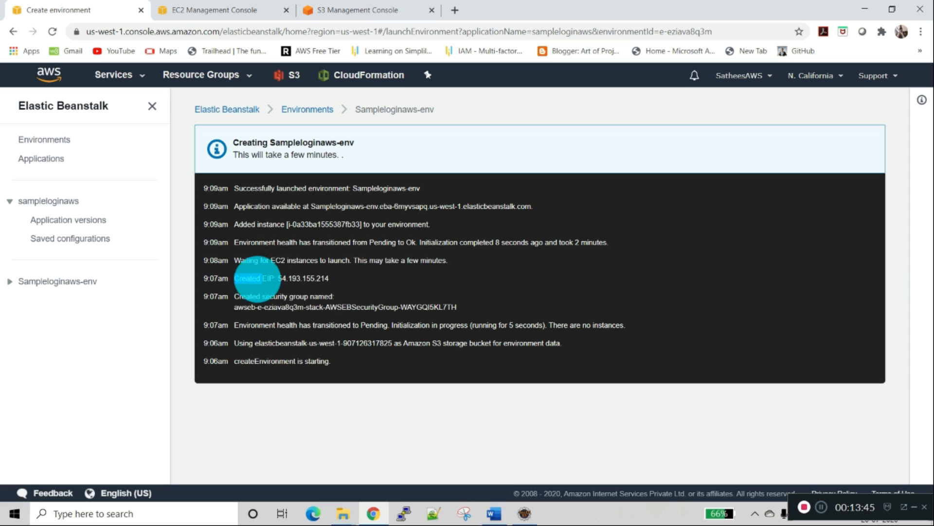
{"action": "left_click", "coordinate": [205, 10]}
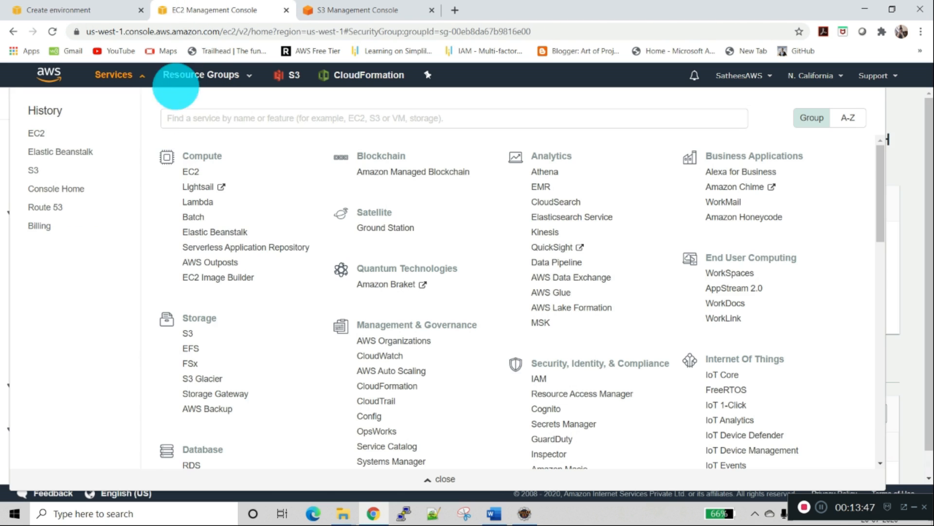
{"action": "left_click", "coordinate": [912, 198]}
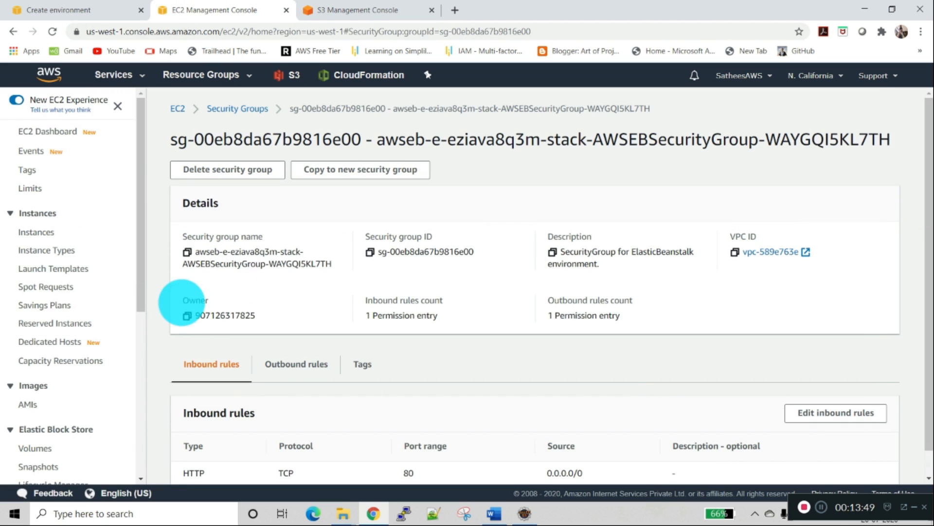
{"action": "scroll", "coordinate": [96, 282], "scroll_direction": "down", "scroll_amount": 1}
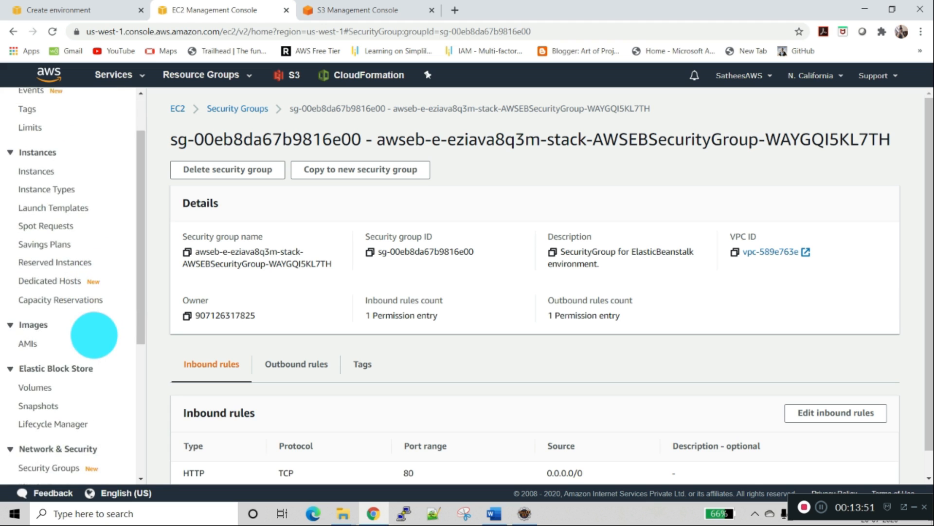
{"action": "scroll", "coordinate": [94, 335], "scroll_direction": "down", "scroll_amount": 2}
{"action": "left_click", "coordinate": [49, 365]}
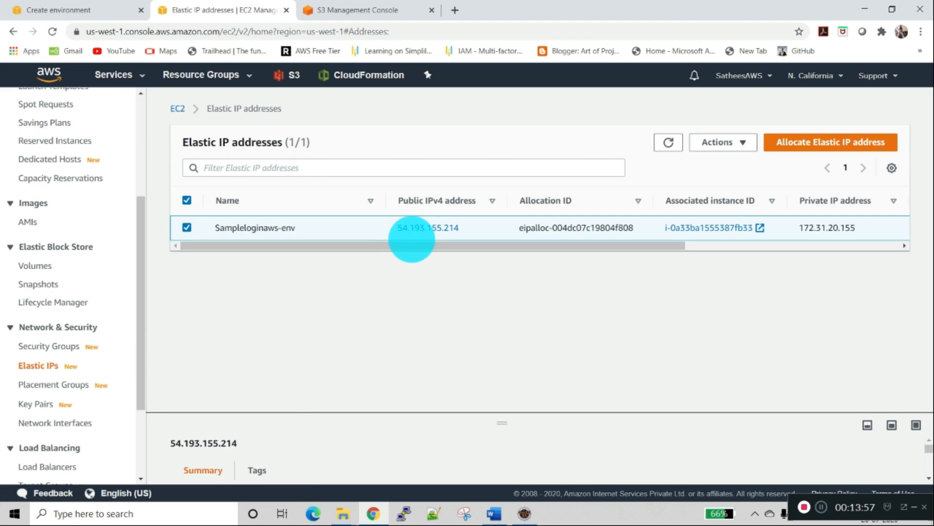
{"action": "mouse_move", "coordinate": [406, 244]}
{"action": "left_mouse_down"}
{"action": "mouse_move", "coordinate": [538, 244]}
{"action": "mouse_move", "coordinate": [378, 244]}
{"action": "mouse_move", "coordinate": [389, 236]}
{"action": "left_mouse_up"}
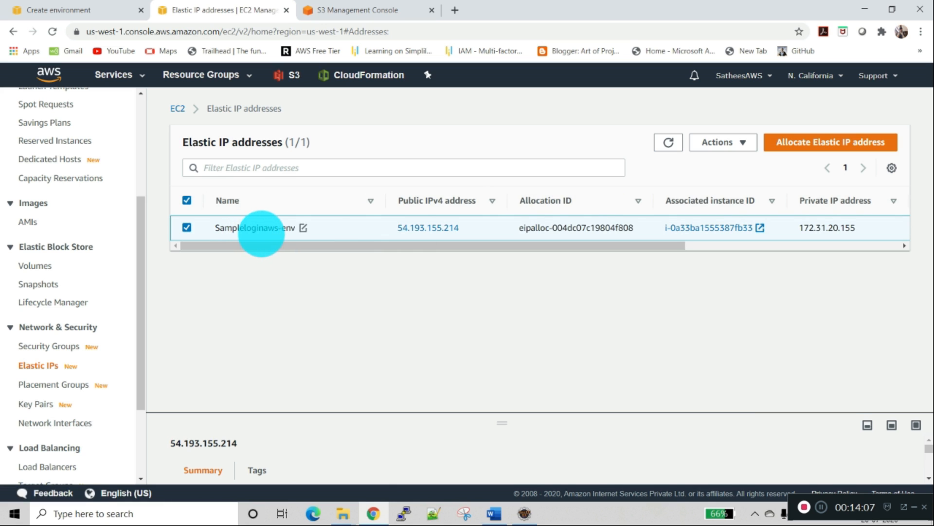
Step: Recheck the environment creation log and filter the EC2 instances list by instance state Running
{"action": "scroll", "coordinate": [138, 204], "scroll_direction": "up", "scroll_amount": 4}
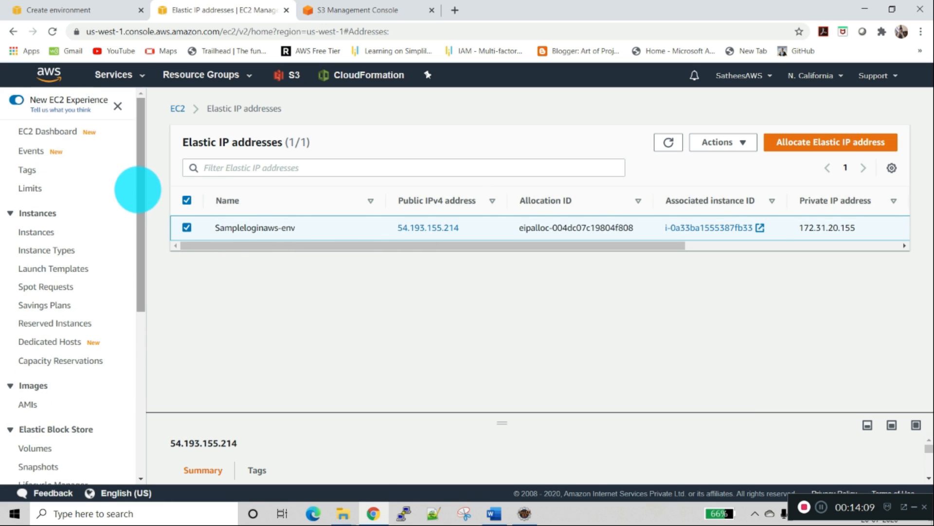
{"action": "left_click", "coordinate": [44, 10]}
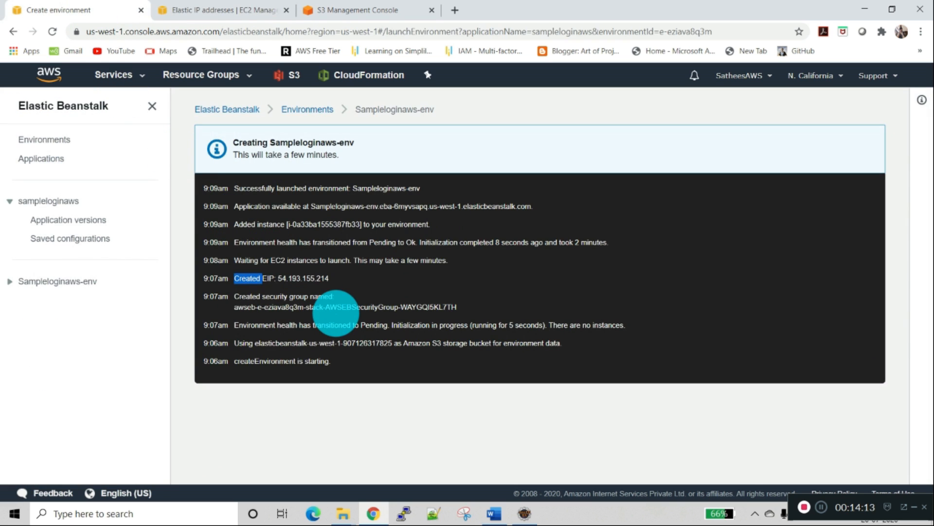
{"action": "left_click", "coordinate": [336, 313]}
{"action": "left_click", "coordinate": [188, 10]}
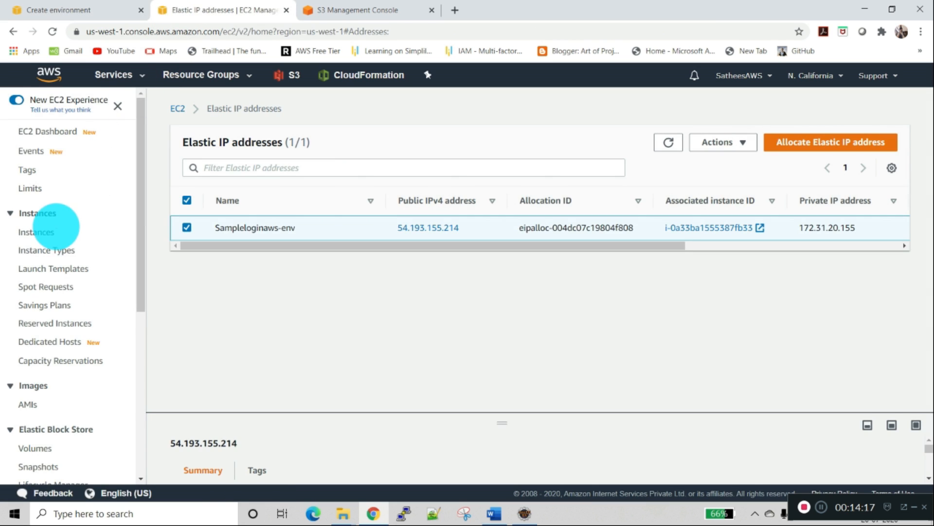
{"action": "left_click", "coordinate": [36, 232]}
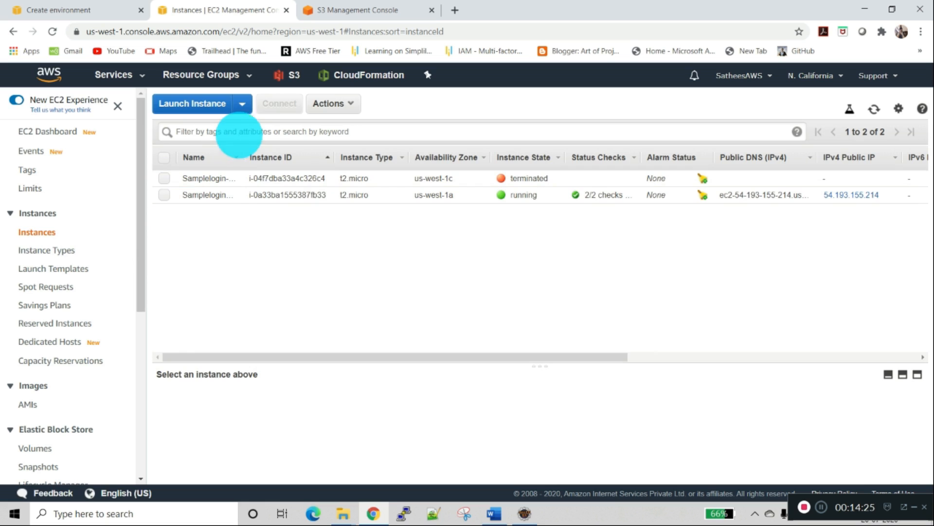
{"action": "left_click", "coordinate": [244, 130]}
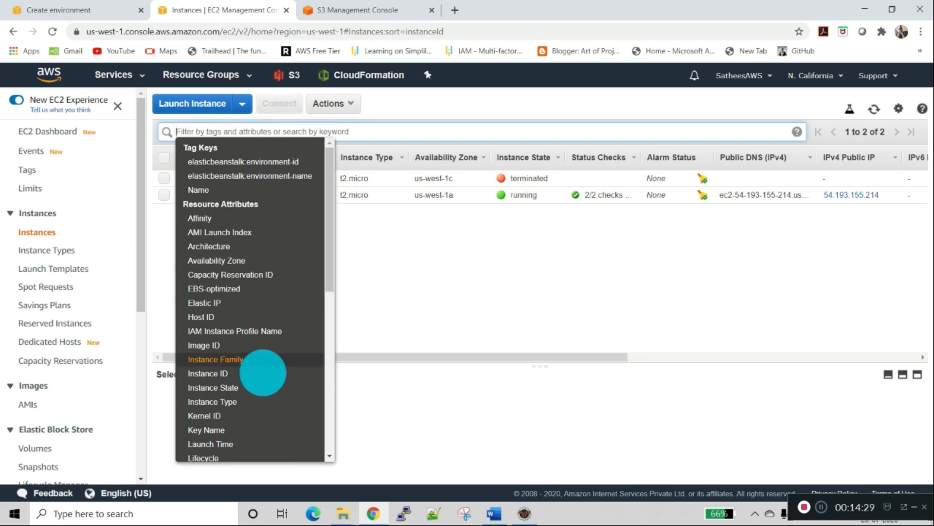
{"action": "left_click", "coordinate": [258, 387]}
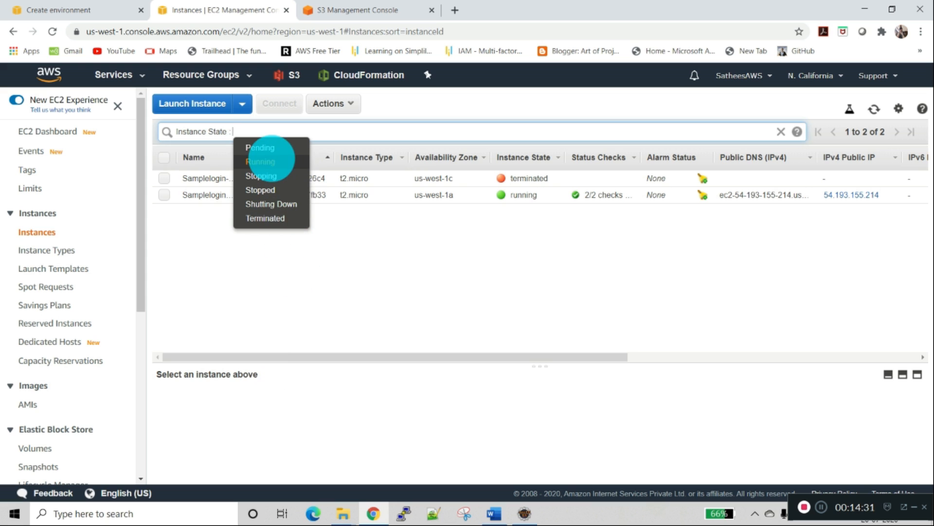
{"action": "left_click", "coordinate": [265, 162]}
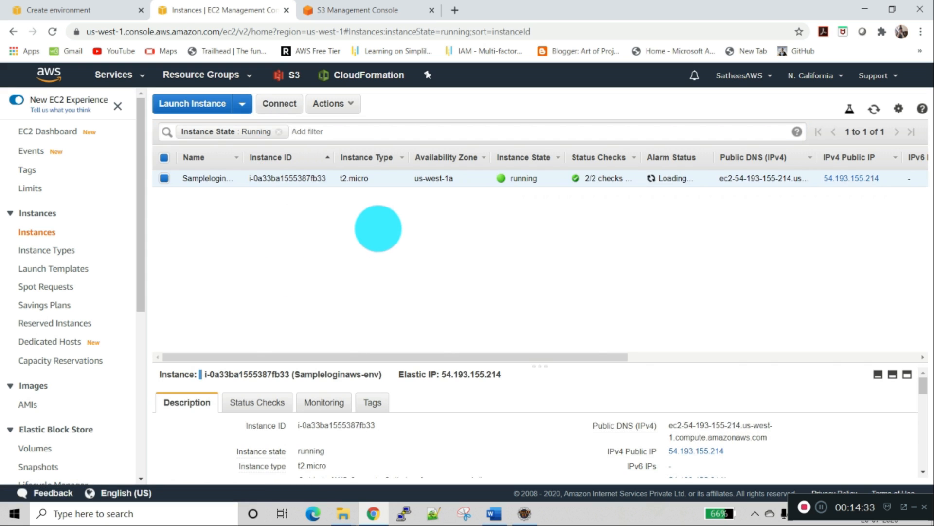
Step: Widen the Name column of the instances list and check the running instance's type and status checks
{"action": "left_click_drag", "start_coordinate": [242, 157], "coordinate": [277, 157]}
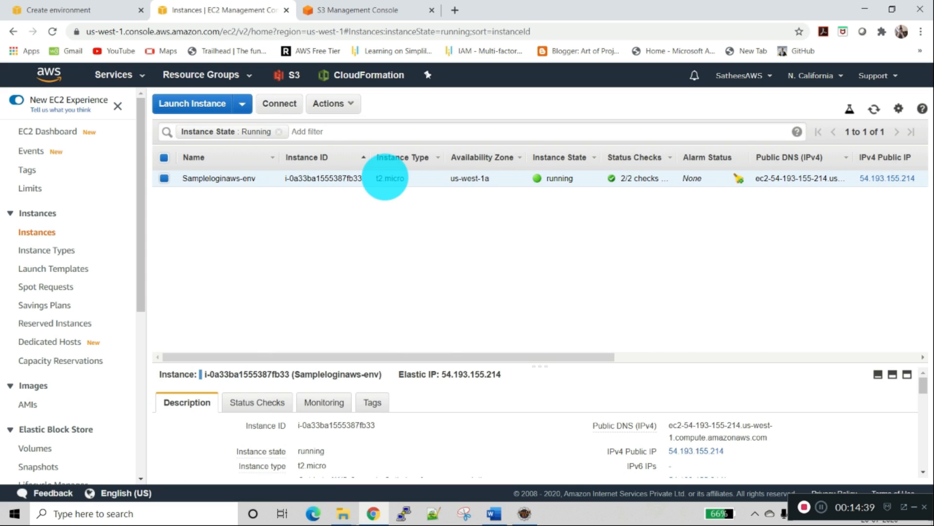
{"action": "double_click", "coordinate": [387, 179]}
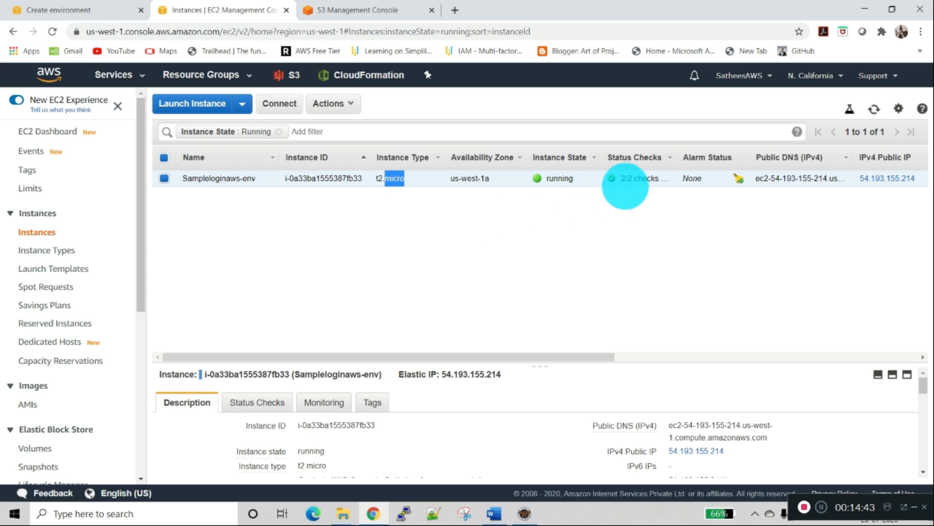
{"action": "double_click", "coordinate": [644, 178]}
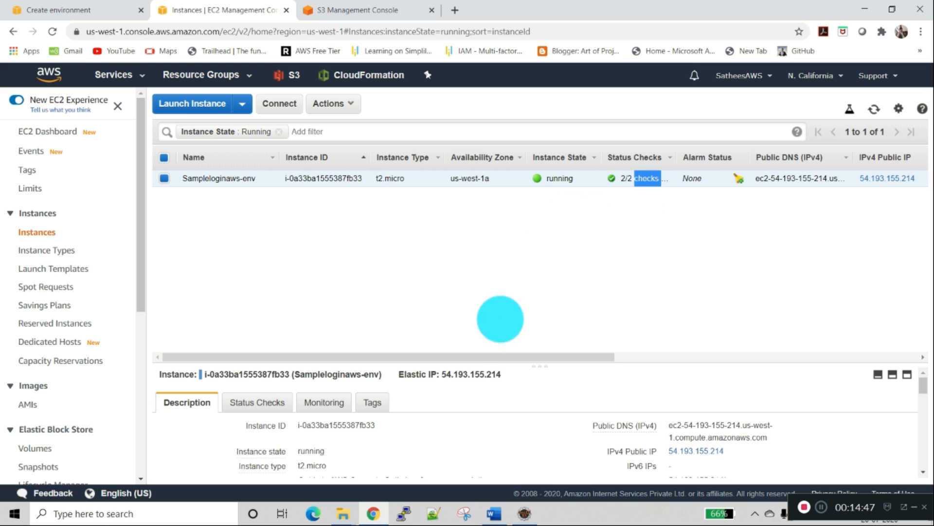
Step: Examine the Sampleloginaws-env instance's full description, including its IP addresses, security group, AMI, subnet and IAM role
{"action": "scroll", "coordinate": [543, 438], "scroll_direction": "down", "scroll_amount": 1}
{"action": "scroll", "coordinate": [543, 438], "scroll_direction": "down", "scroll_amount": 1}
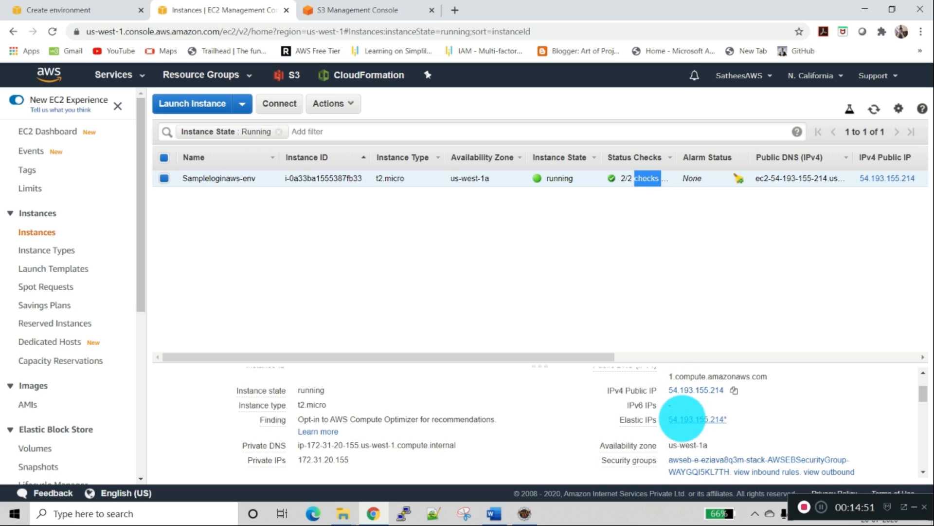
{"action": "scroll", "coordinate": [755, 436], "scroll_direction": "down", "scroll_amount": 1}
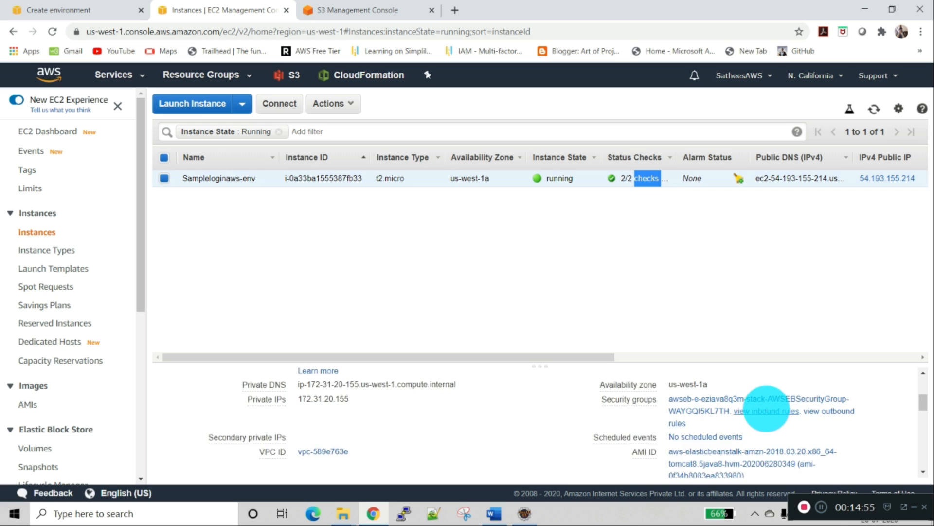
{"action": "scroll", "coordinate": [767, 408], "scroll_direction": "down", "scroll_amount": 1}
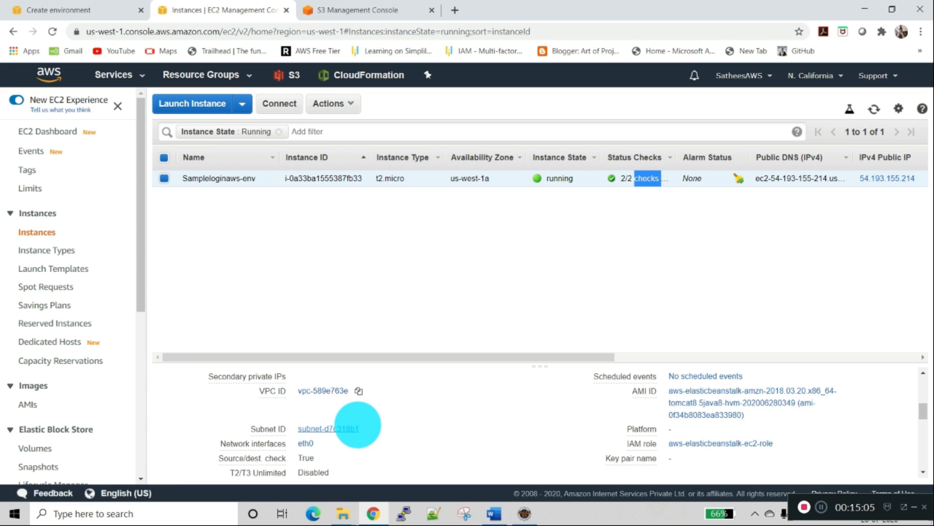
{"action": "scroll", "coordinate": [361, 423], "scroll_direction": "down", "scroll_amount": 1}
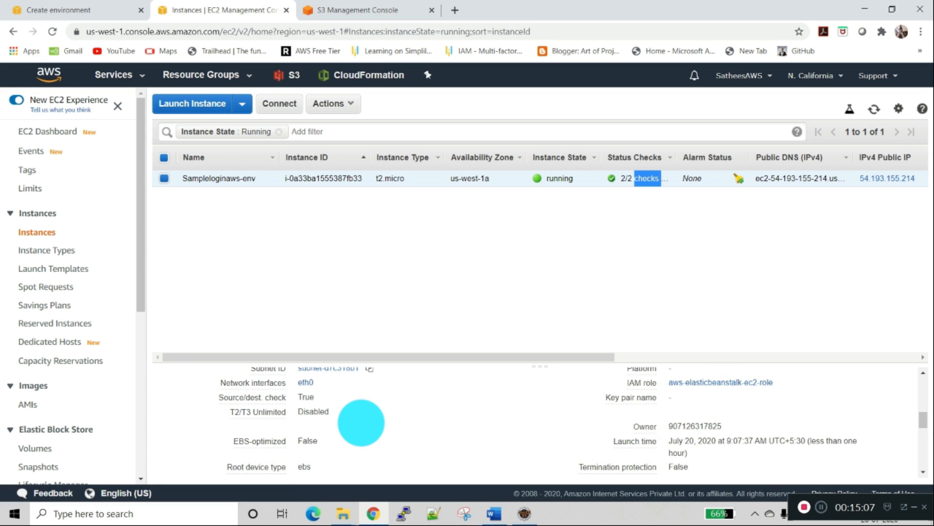
{"action": "scroll", "coordinate": [361, 422], "scroll_direction": "down", "scroll_amount": 3}
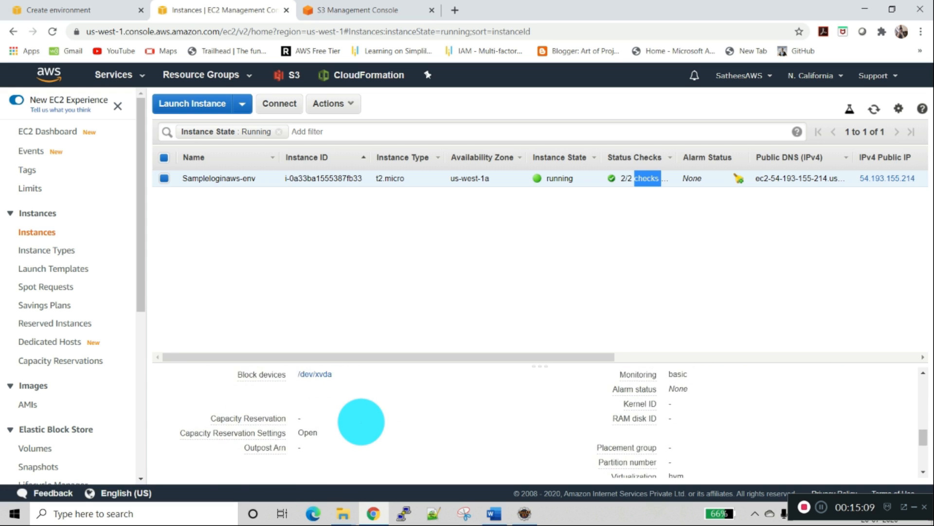
{"action": "scroll", "coordinate": [361, 420], "scroll_direction": "down", "scroll_amount": 2}
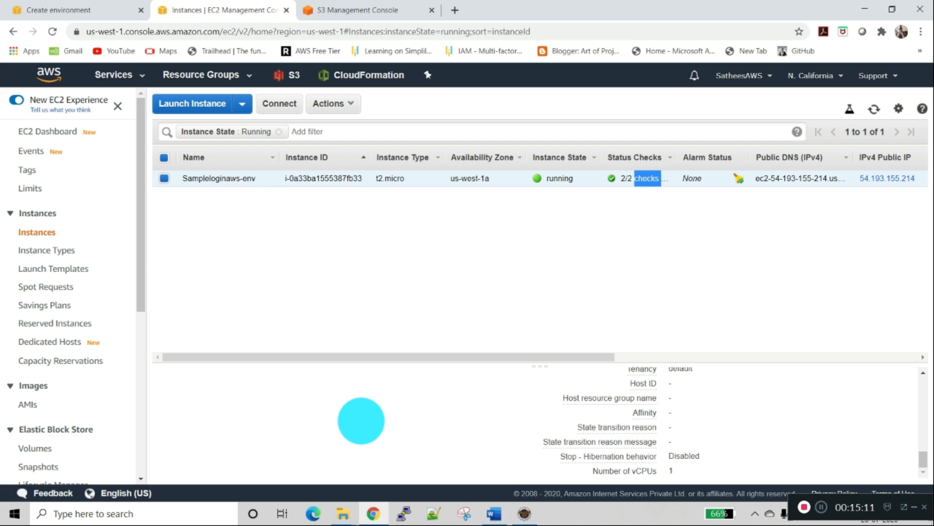
Step: View the system and instance status checks of the Sampleloginaws-env instance
{"action": "scroll", "coordinate": [361, 421], "scroll_direction": "up", "scroll_amount": 8}
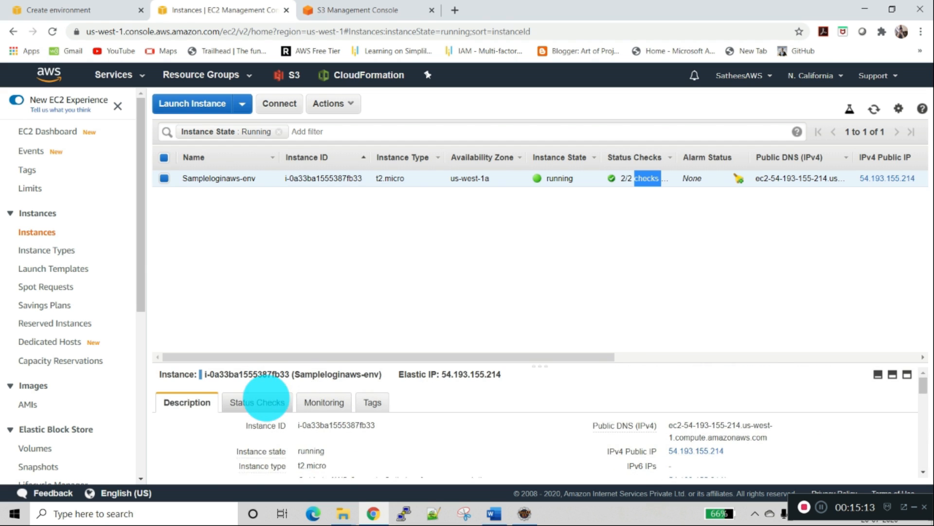
{"action": "left_click", "coordinate": [266, 399]}
{"action": "scroll", "coordinate": [307, 428], "scroll_direction": "down", "scroll_amount": 3}
{"action": "scroll", "coordinate": [308, 428], "scroll_direction": "up", "scroll_amount": 2}
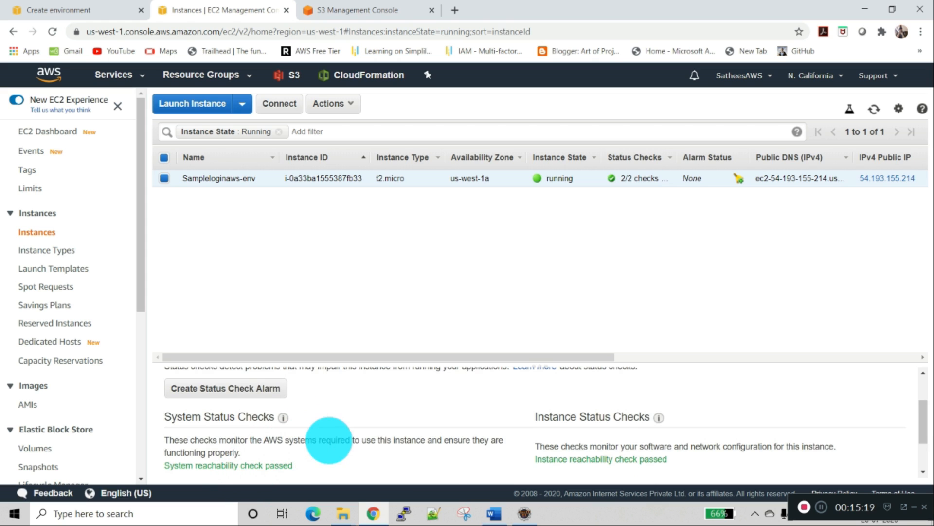
Step: Review the CloudWatch alarms and metric graphs in the Sampleloginaws-env instance's monitoring details
{"action": "scroll", "coordinate": [300, 402], "scroll_direction": "up", "scroll_amount": 2}
{"action": "left_click", "coordinate": [309, 402]}
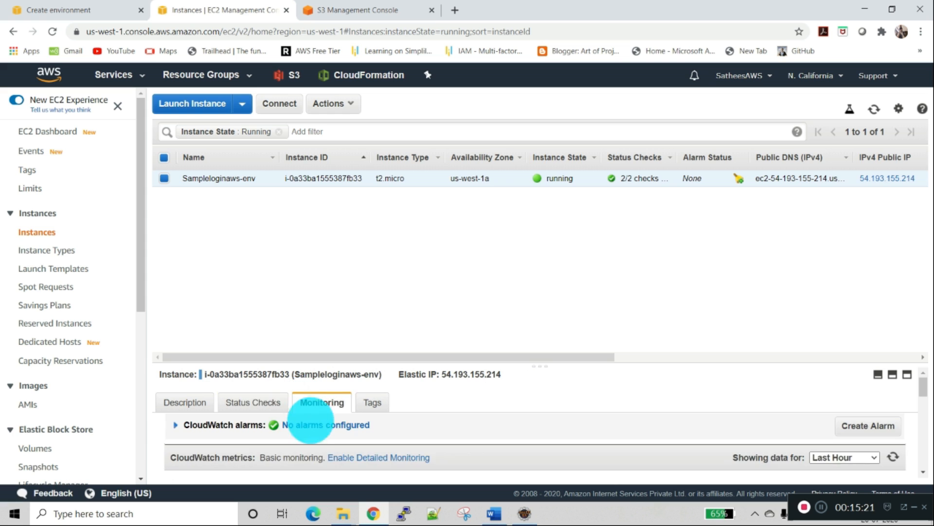
{"action": "scroll", "coordinate": [334, 426], "scroll_direction": "down", "scroll_amount": 2}
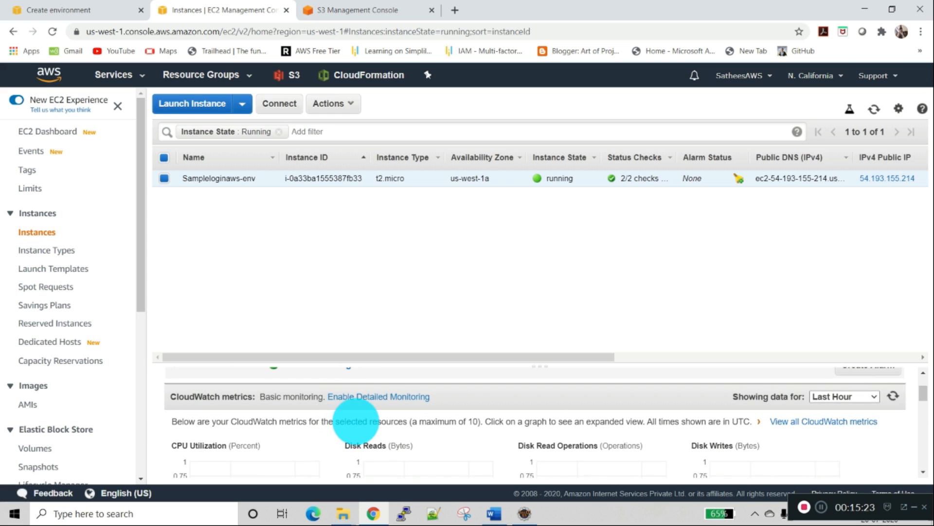
{"action": "scroll", "coordinate": [356, 420], "scroll_direction": "down", "scroll_amount": 1}
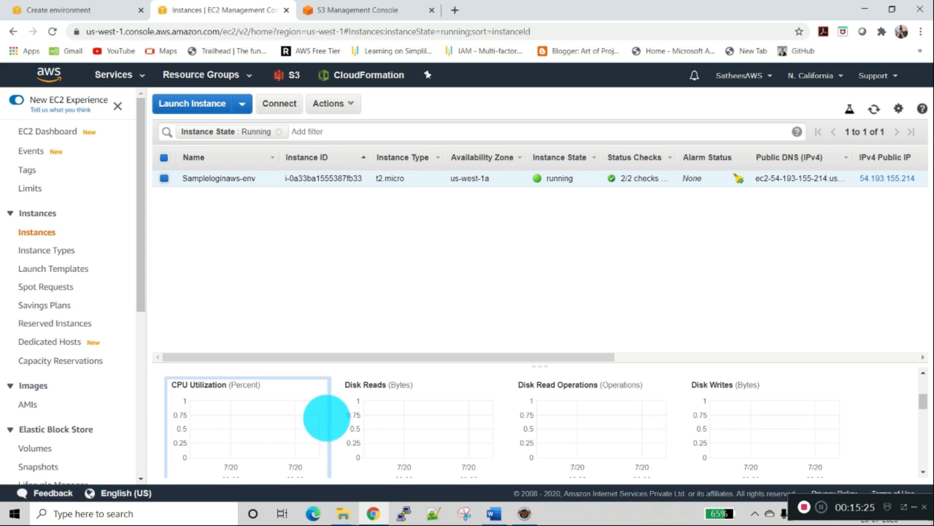
{"action": "scroll", "coordinate": [327, 417], "scroll_direction": "down", "scroll_amount": 1}
{"action": "scroll", "coordinate": [321, 409], "scroll_direction": "up", "scroll_amount": 1}
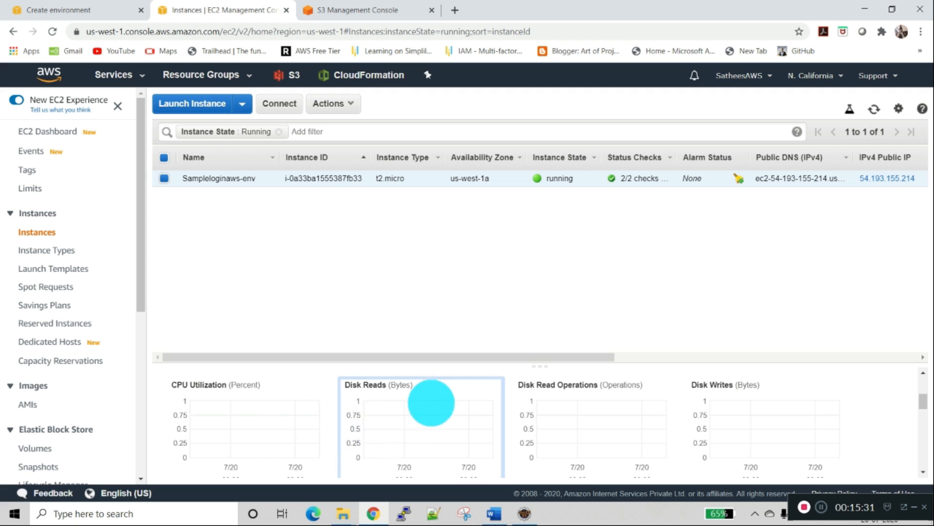
Step: Examine the keys and values of the tags assigned to the Sampleloginaws-env instance
{"action": "scroll", "coordinate": [432, 400], "scroll_direction": "up", "scroll_amount": 2}
{"action": "left_click", "coordinate": [370, 403]}
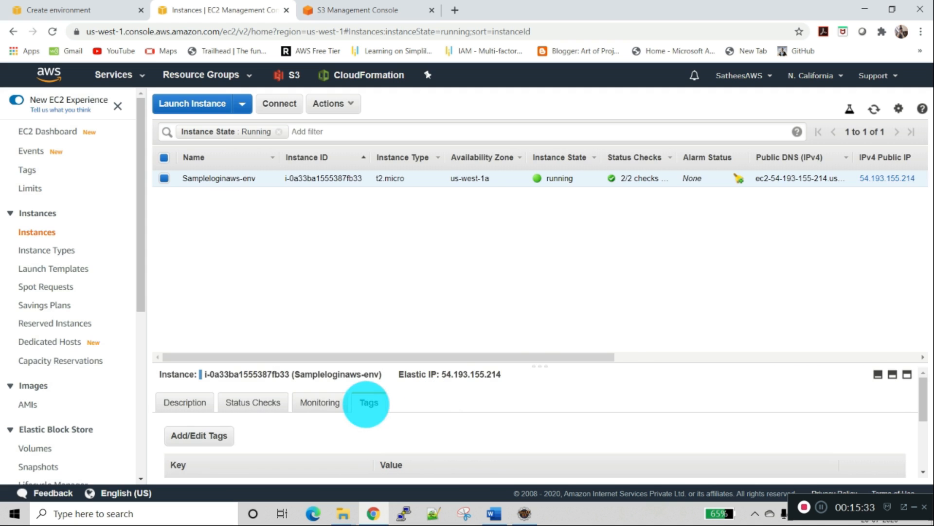
{"action": "scroll", "coordinate": [307, 432], "scroll_direction": "down", "scroll_amount": 2}
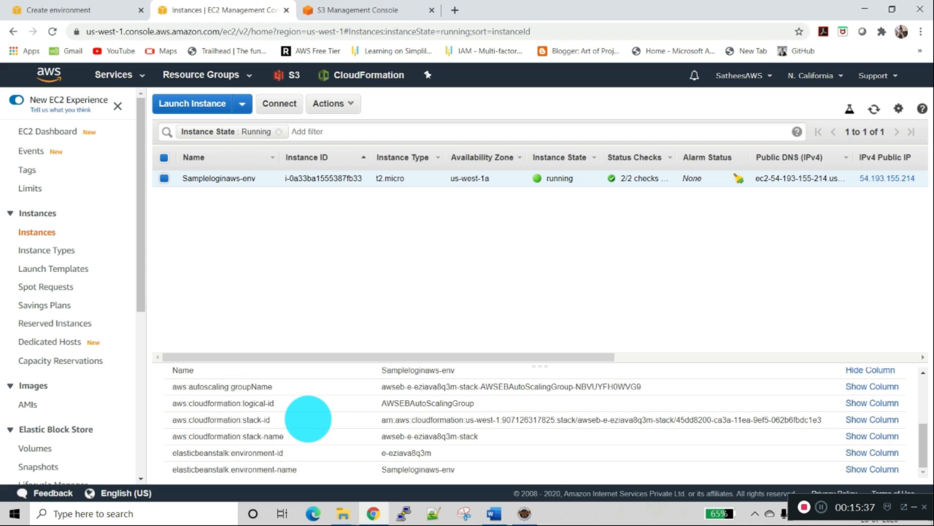
{"action": "scroll", "coordinate": [308, 419], "scroll_direction": "up", "scroll_amount": 2}
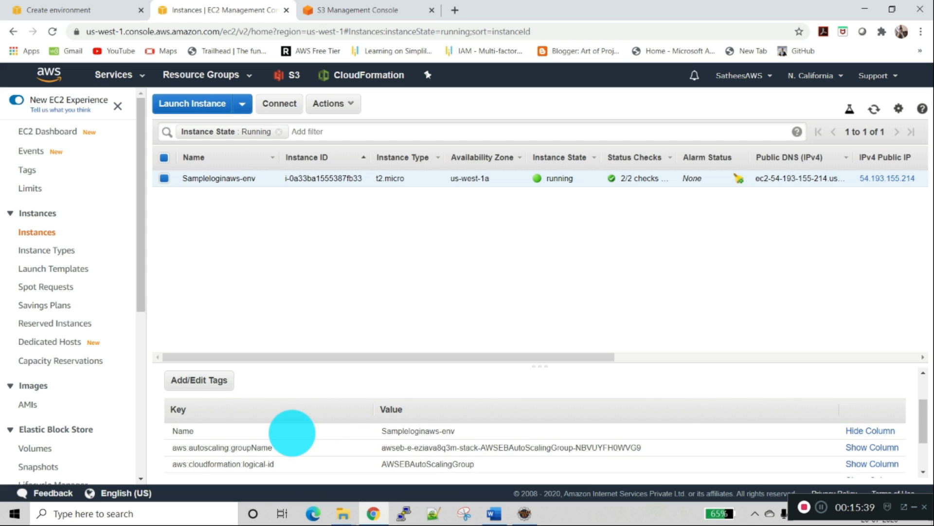
Step: Revisit the environment creation log, review the EC2 dashboard's resources, and open the list of volumes
{"action": "left_click", "coordinate": [24, 11]}
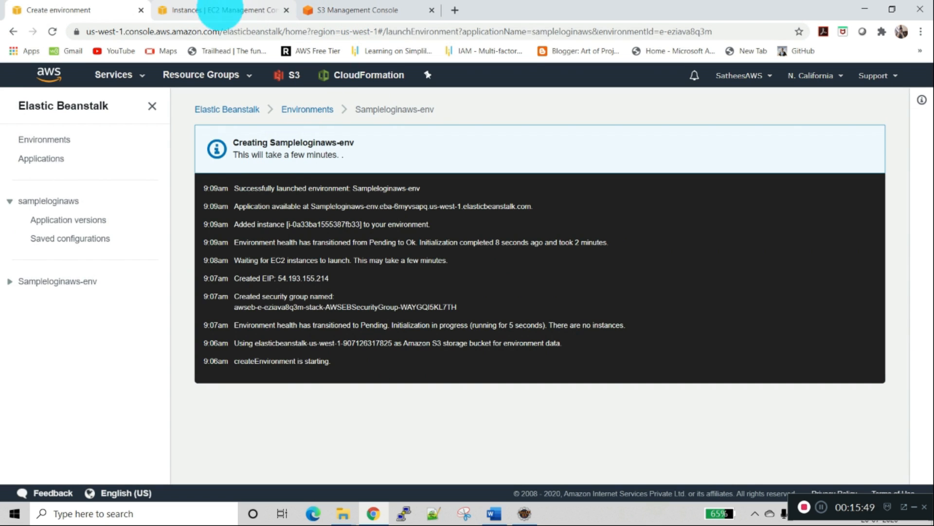
{"action": "left_click", "coordinate": [214, 12]}
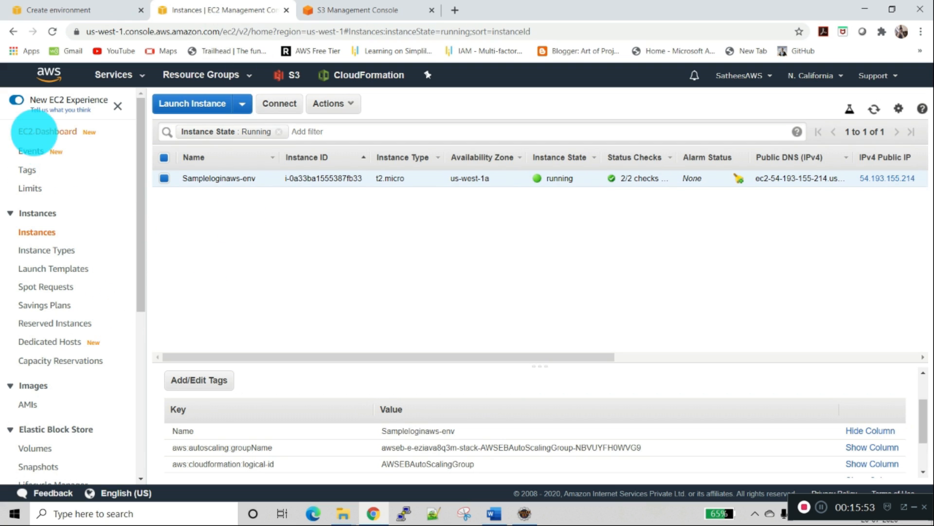
{"action": "left_click", "coordinate": [43, 132]}
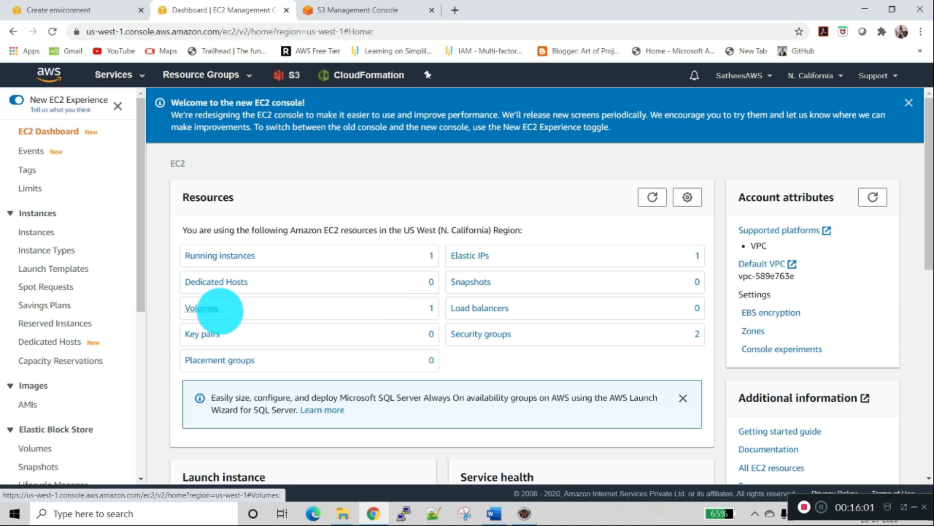
{"action": "left_click", "coordinate": [201, 308]}
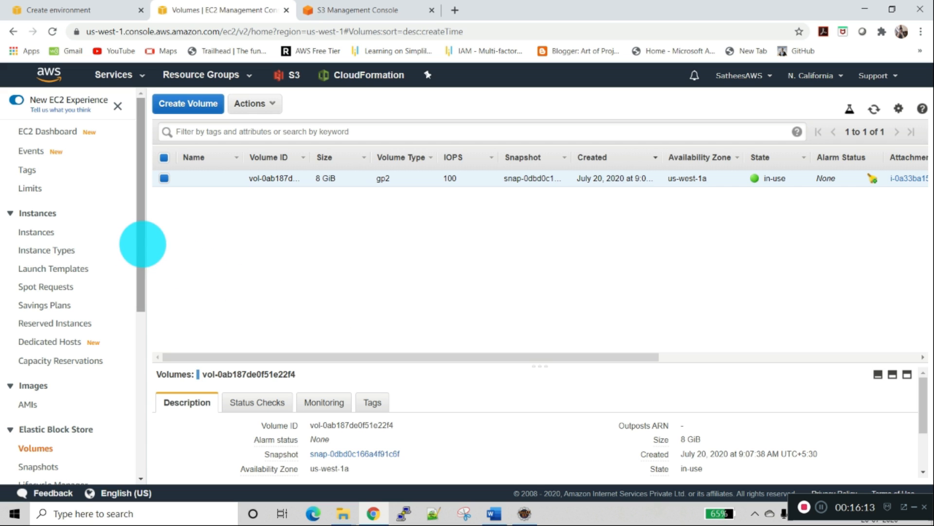
Step: Examine the actions available for the in-use EC2 volume and review its size and volume type
{"action": "left_click_drag", "start_coordinate": [142, 243], "coordinate": [140, 313]}
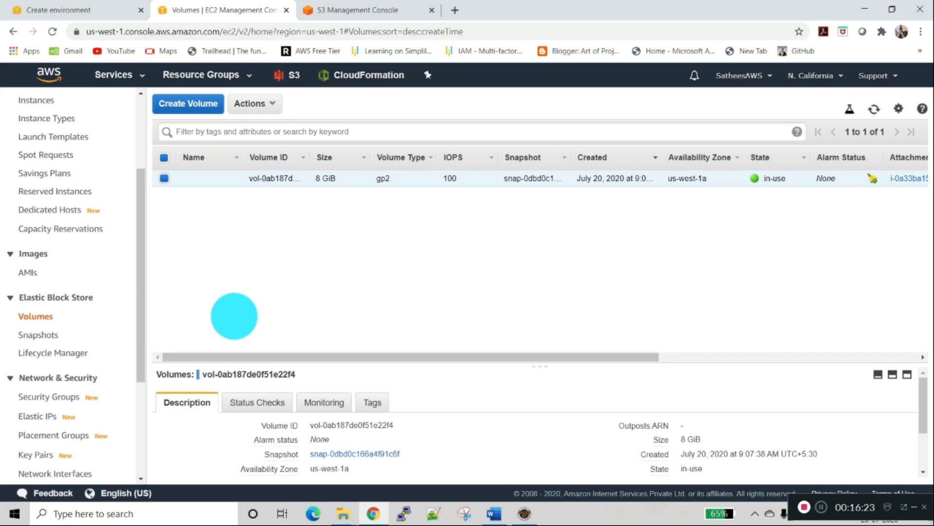
{"action": "left_click", "coordinate": [266, 103]}
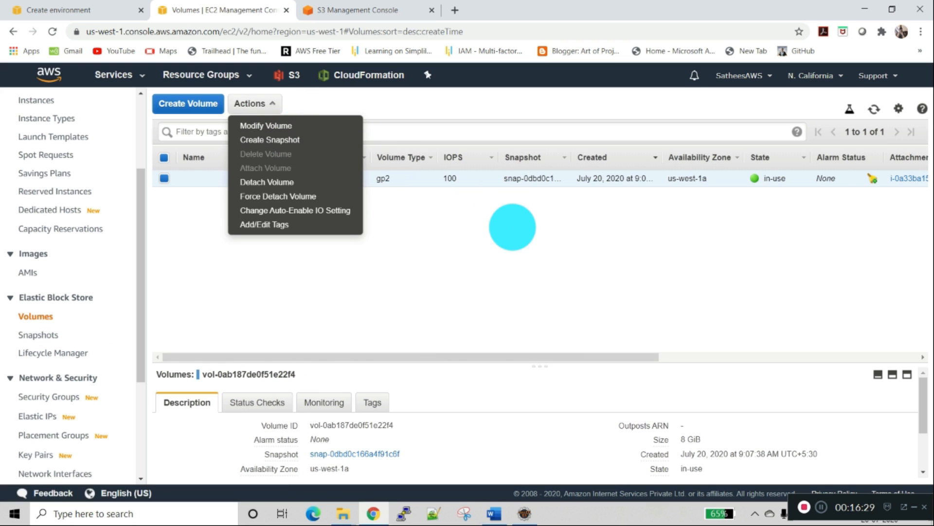
{"action": "left_click", "coordinate": [512, 226]}
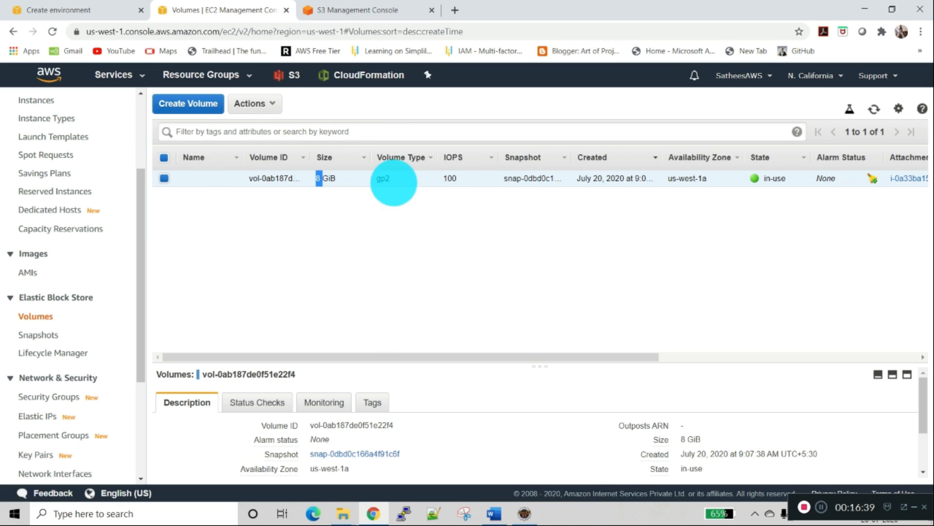
{"action": "left_click_drag", "start_coordinate": [490, 359], "coordinate": [300, 302]}
Step: Return to Elastic Beanstalk, review the lists of applications and environments, and open the Sampleloginaws-env dashboard
{"action": "left_click", "coordinate": [53, 10]}
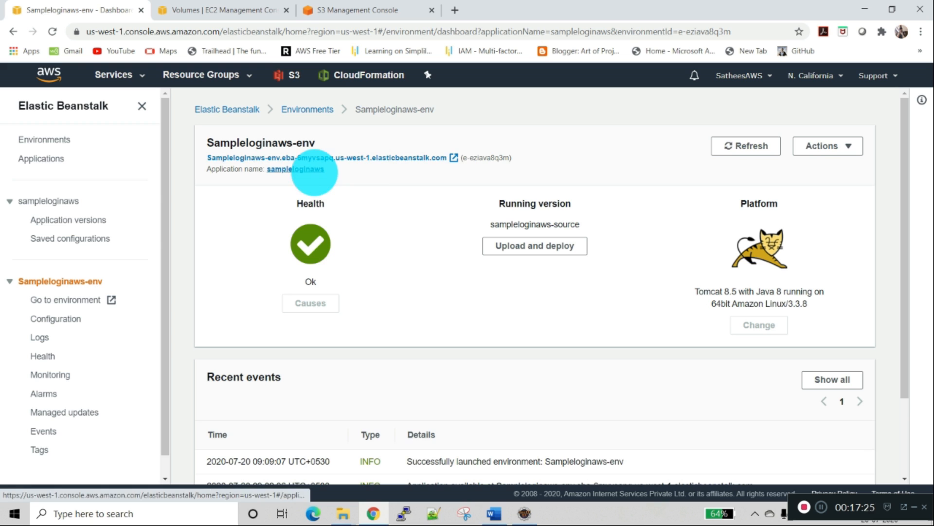
{"action": "left_click", "coordinate": [44, 158]}
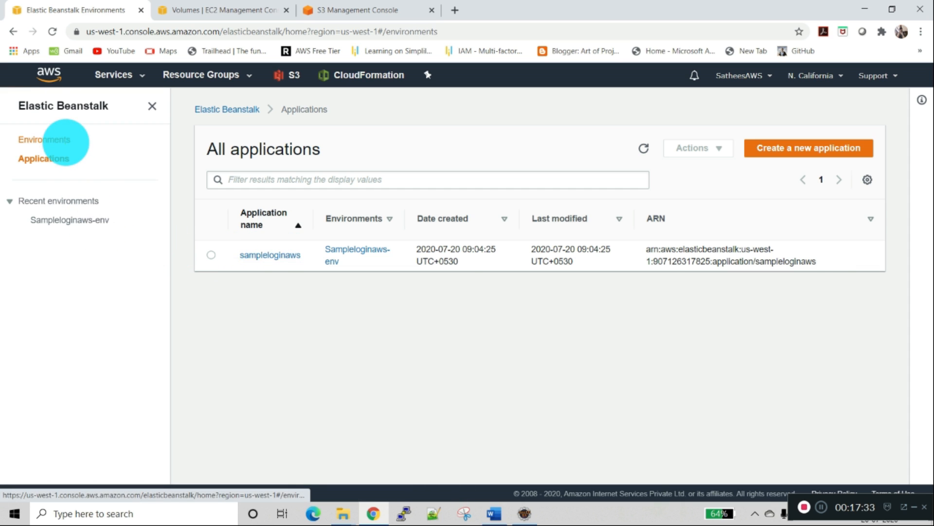
{"action": "left_click", "coordinate": [66, 141]}
{"action": "left_click", "coordinate": [57, 159]}
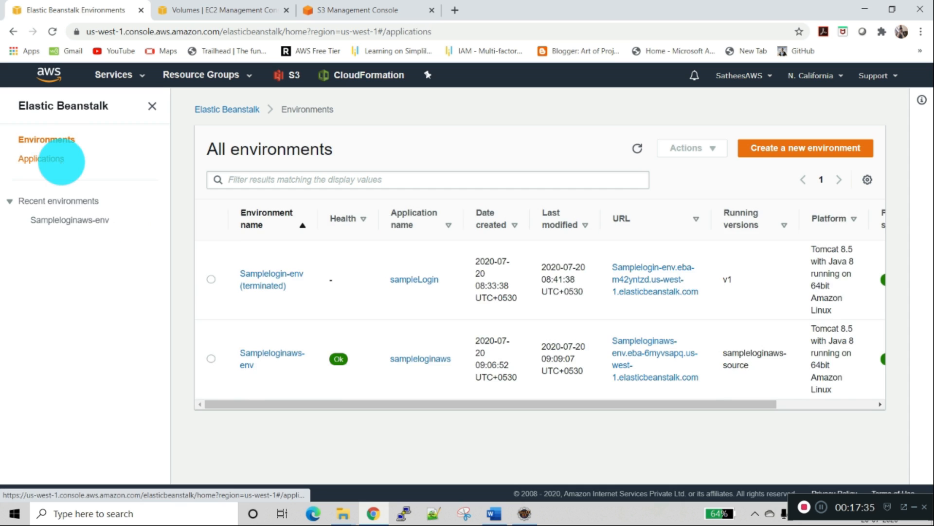
{"action": "left_click", "coordinate": [256, 255]}
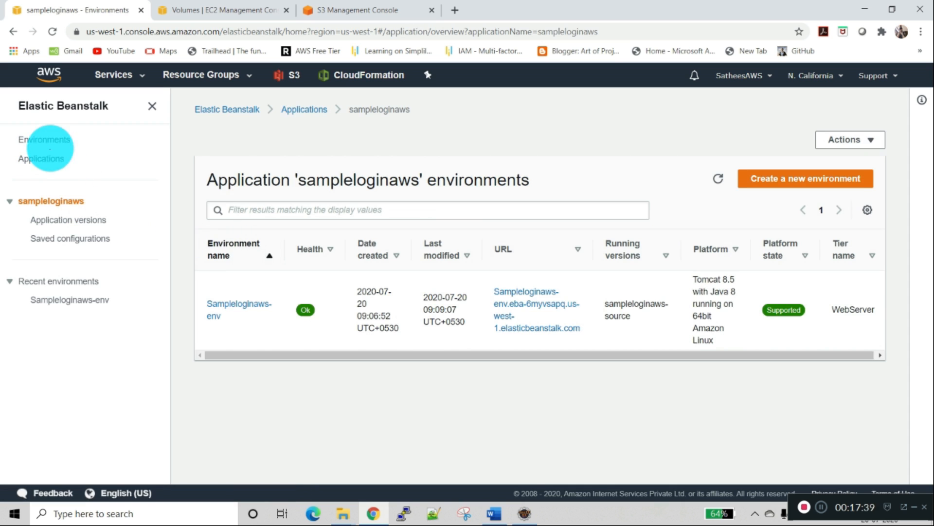
{"action": "left_click", "coordinate": [46, 140]}
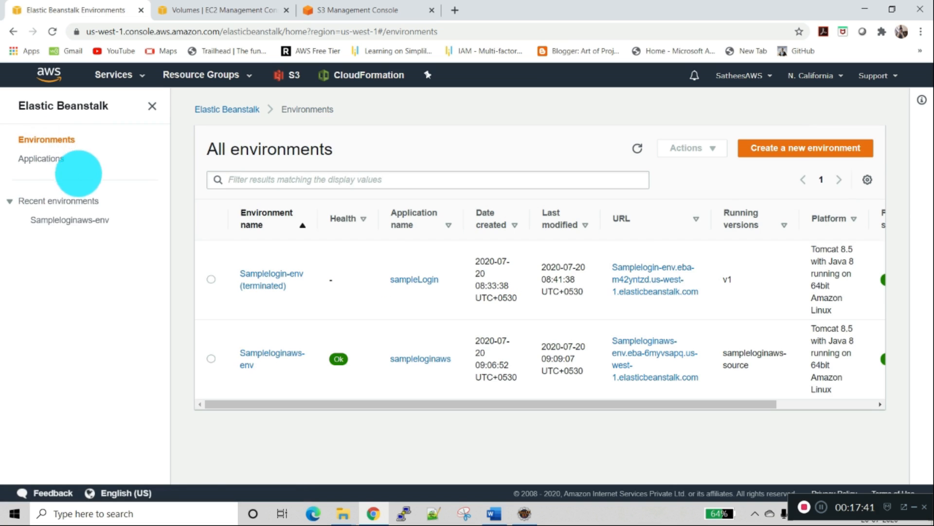
{"action": "left_click", "coordinate": [253, 357]}
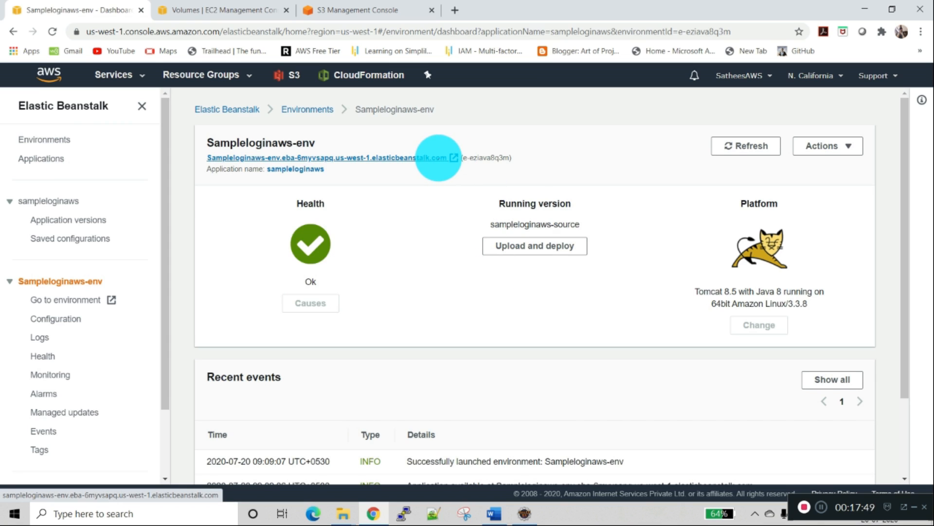
Step: Open the Sampleloginaws-env environment's public URL in a new browser tab and view the served page
{"action": "right_click", "coordinate": [440, 159]}
{"action": "left_click", "coordinate": [455, 167]}
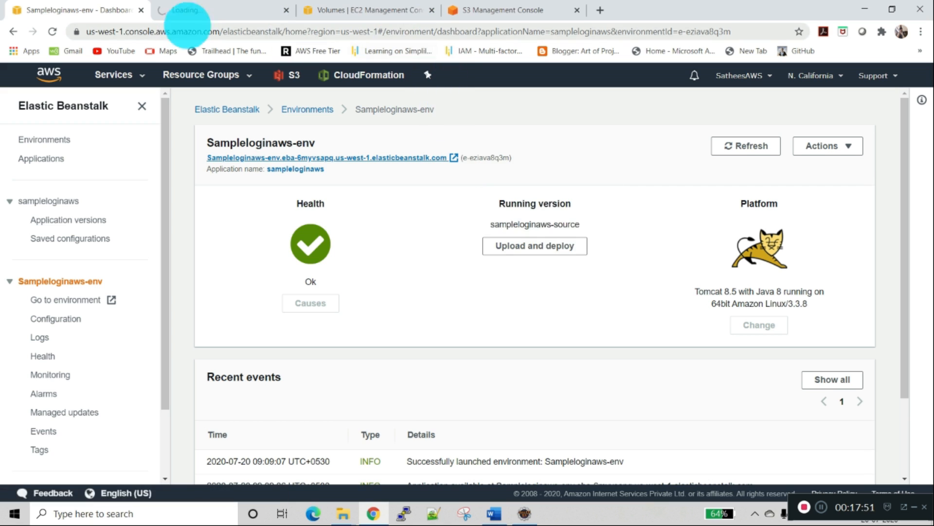
{"action": "left_click", "coordinate": [204, 9]}
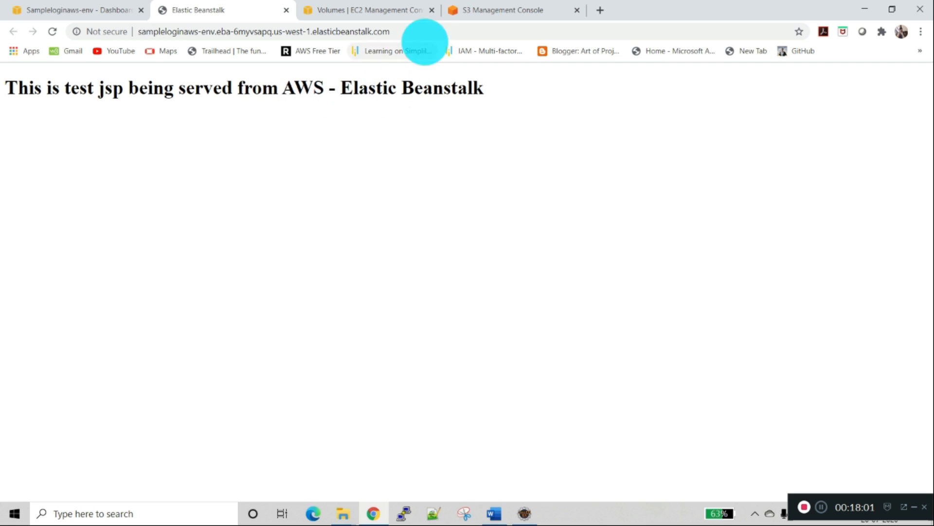
Step: Load the login.jsp page of the deployed application by appending /login.jsp to the environment URL
{"action": "left_click", "coordinate": [425, 31]}
{"action": "left_click", "coordinate": [430, 33]}
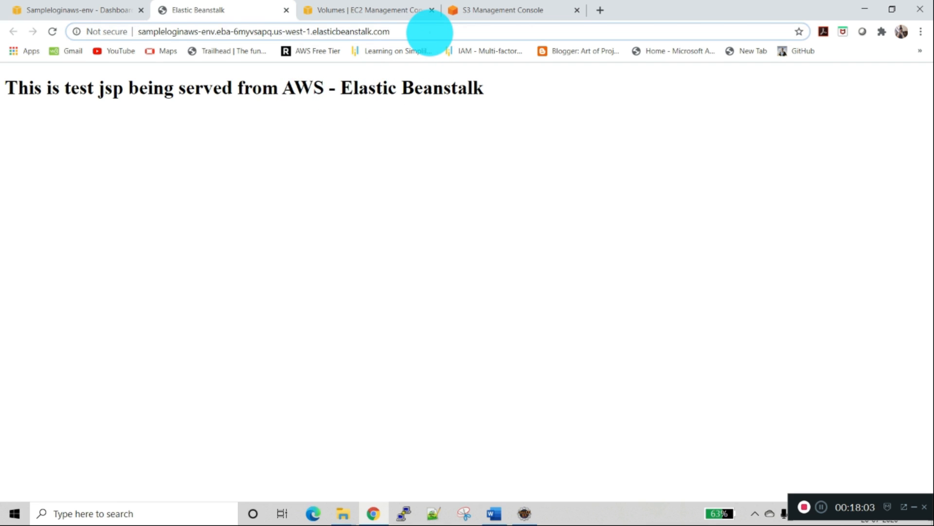
{"action": "type", "text": "/login.jsp"}
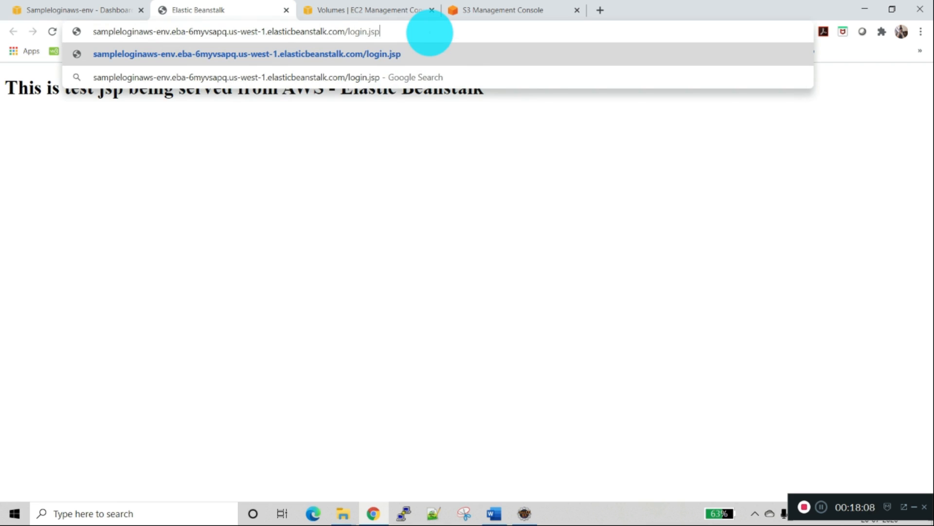
{"action": "key", "text": "Return"}
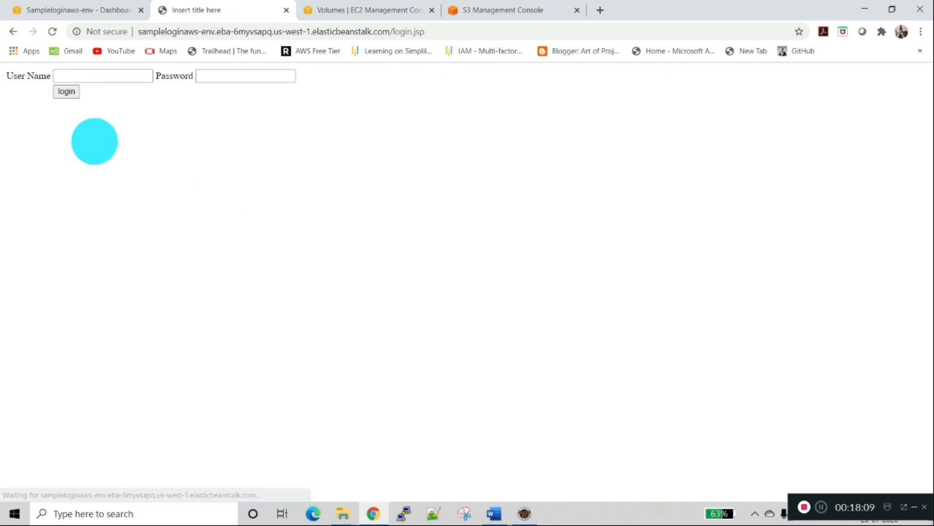
Step: Try to log in with the user name java and a password, and dismiss the browser's password warning
{"action": "left_click", "coordinate": [74, 76]}
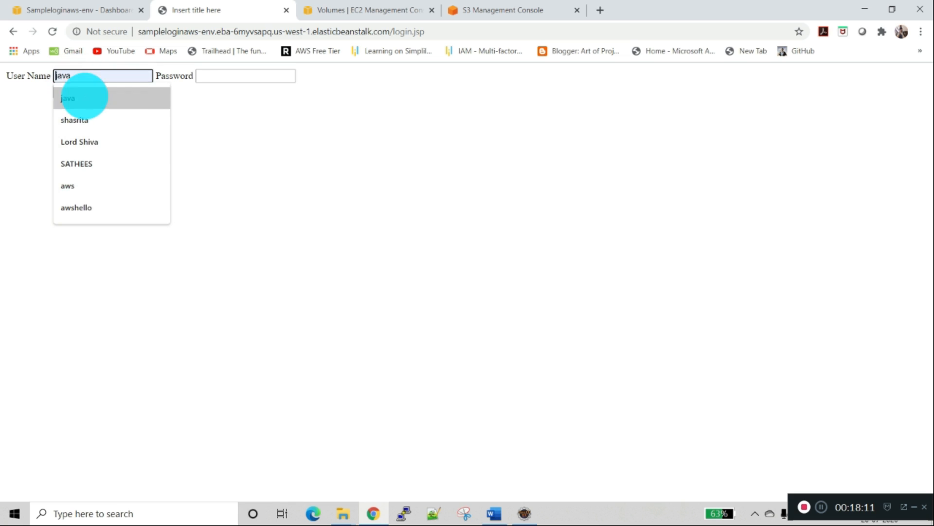
{"action": "left_click", "coordinate": [81, 95]}
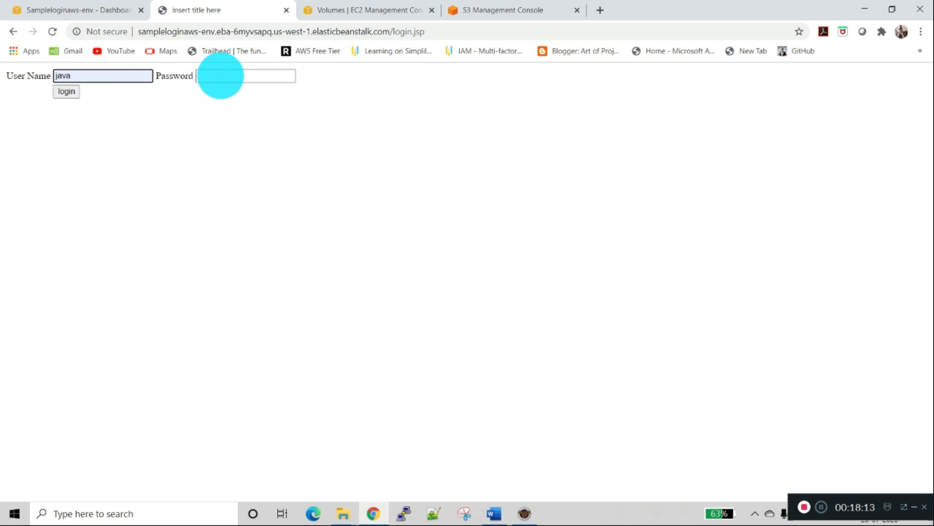
{"action": "left_click", "coordinate": [221, 76]}
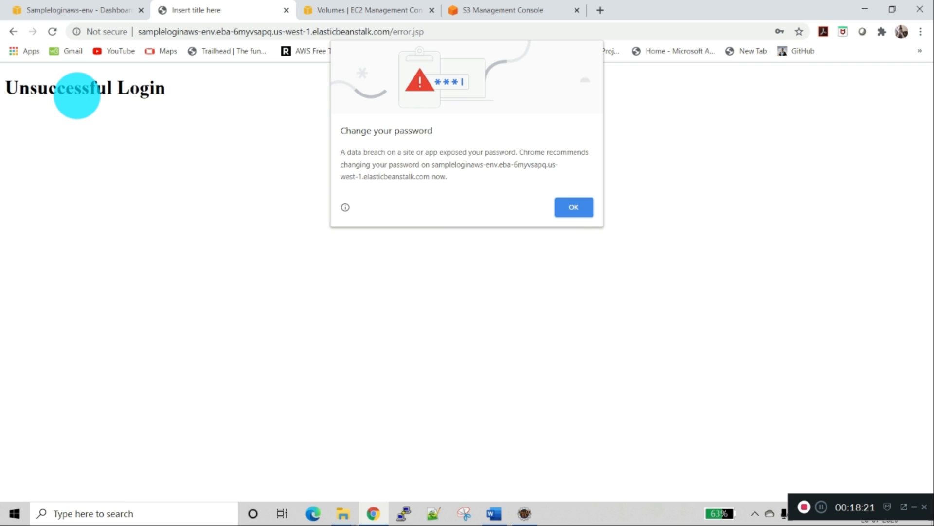
{"action": "left_click", "coordinate": [77, 95]}
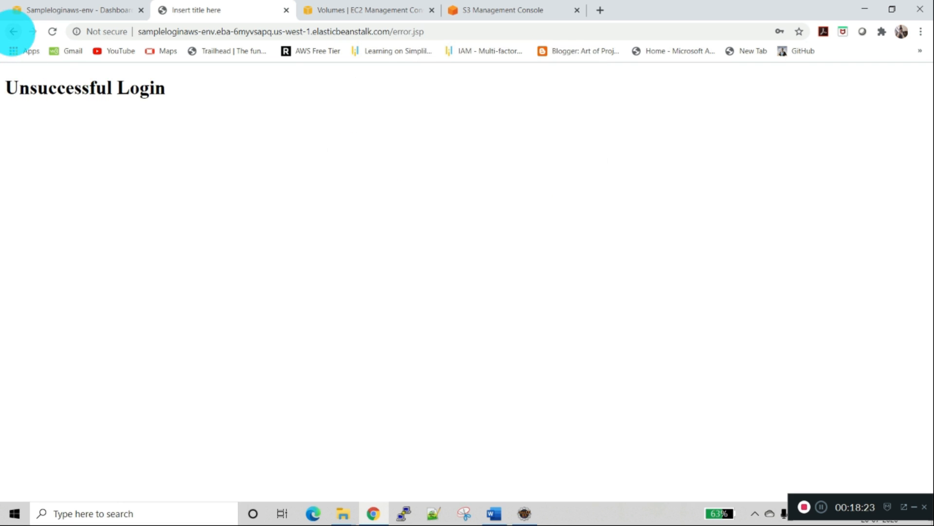
Step: Return to the login form, log in as java with the account password, and decline saving the credentials
{"action": "left_click", "coordinate": [13, 31]}
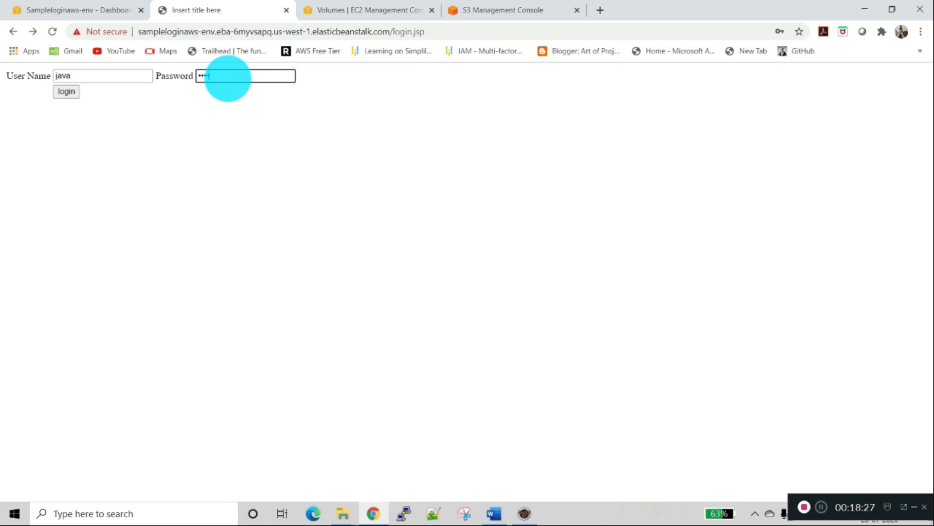
{"action": "left_click", "coordinate": [66, 91]}
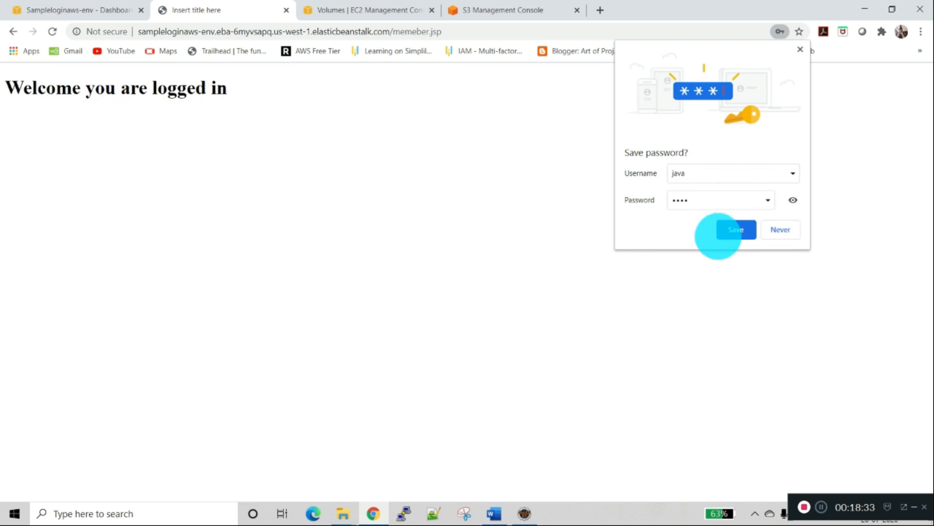
{"action": "left_click", "coordinate": [780, 229]}
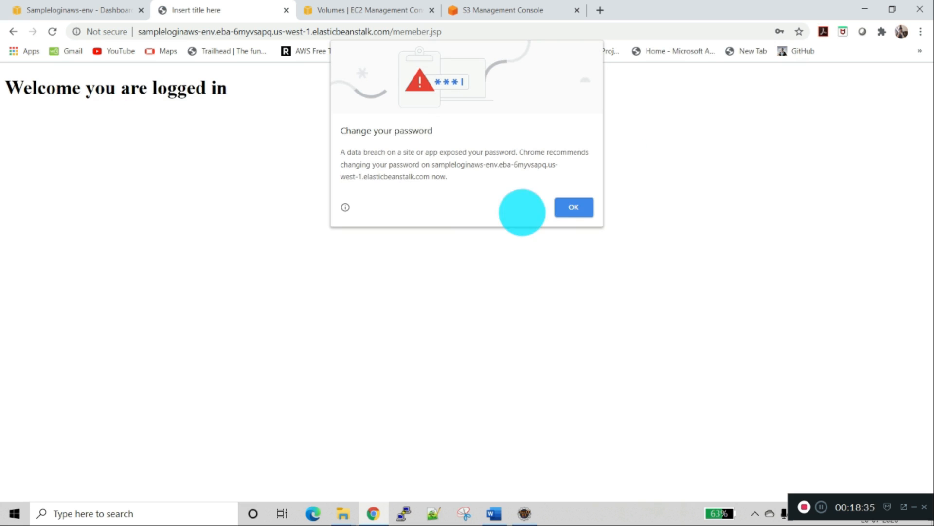
{"action": "left_click", "coordinate": [575, 208]}
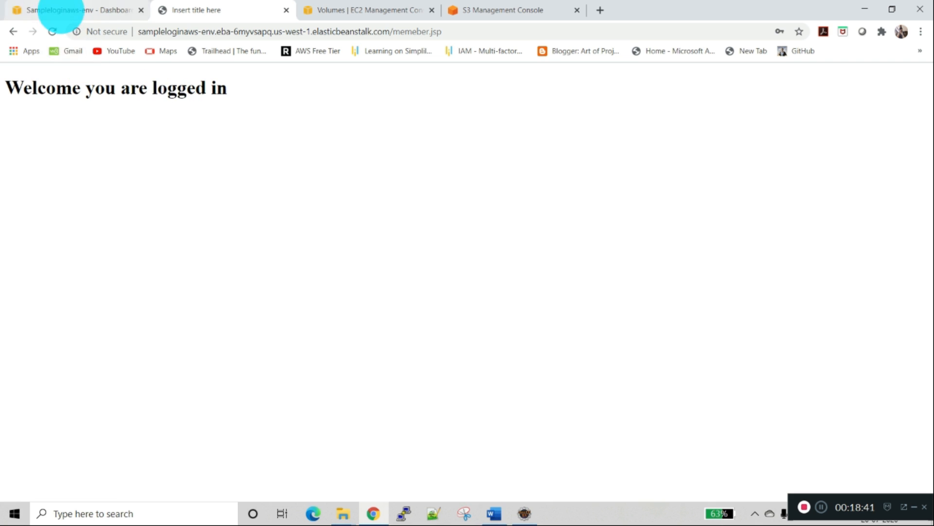
Step: Review the recent events, monitoring graphs and enhanced health overview of the Sampleloginaws-env environment
{"action": "left_click", "coordinate": [60, 12]}
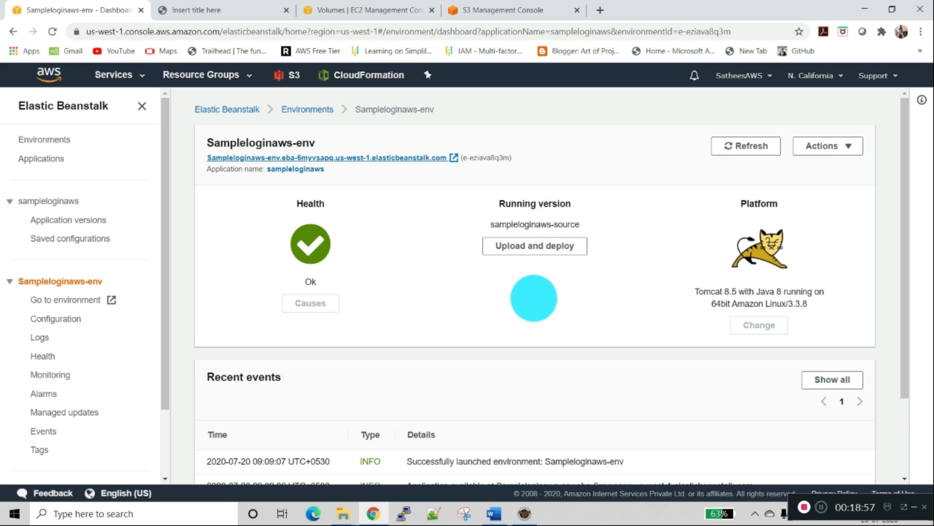
{"action": "scroll", "coordinate": [535, 297], "scroll_direction": "down", "scroll_amount": 3}
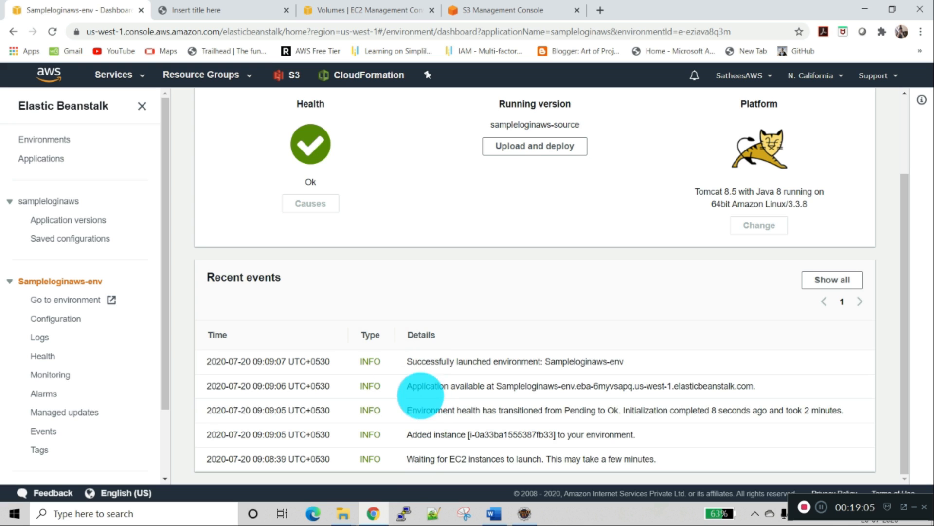
{"action": "left_click", "coordinate": [64, 377]}
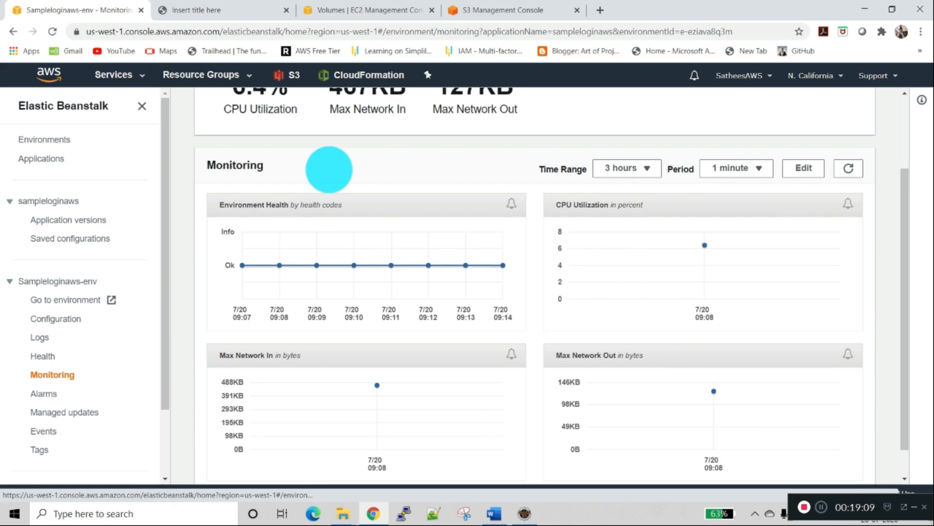
{"action": "scroll", "coordinate": [446, 208], "scroll_direction": "up", "scroll_amount": 2}
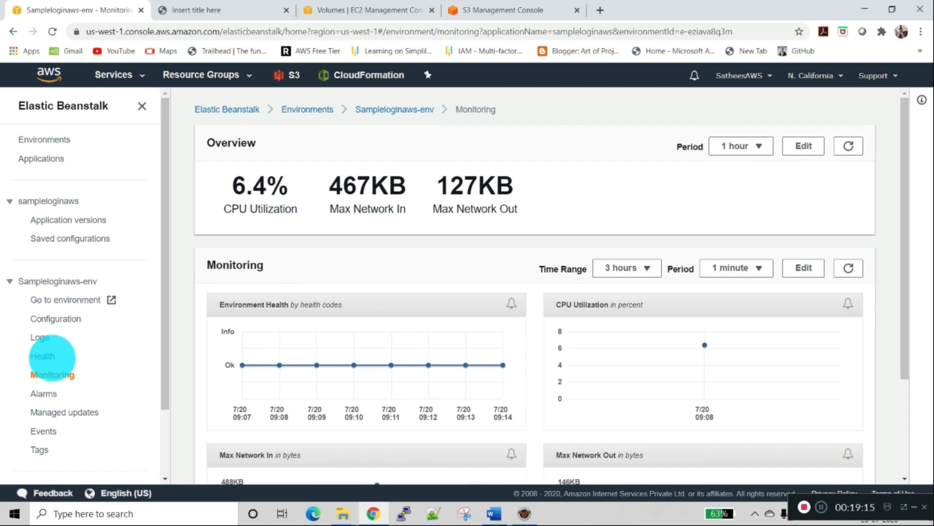
{"action": "left_click", "coordinate": [46, 355]}
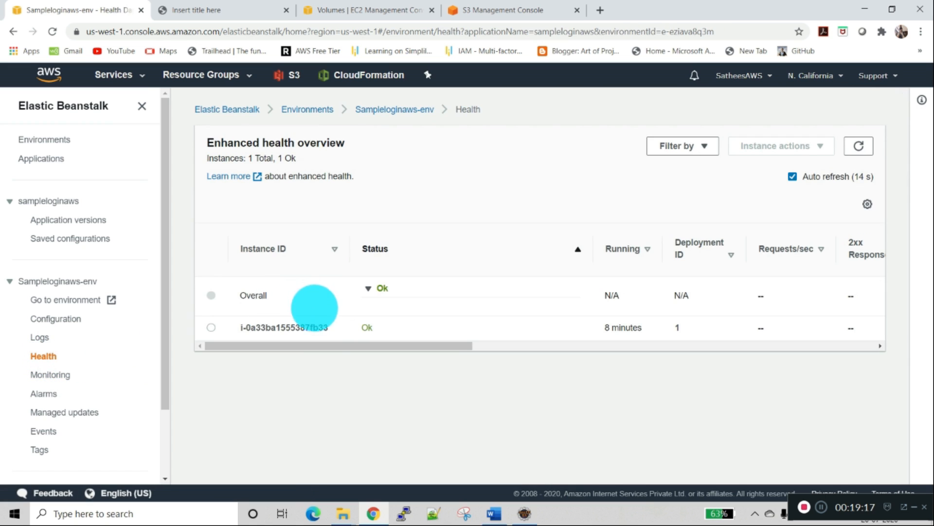